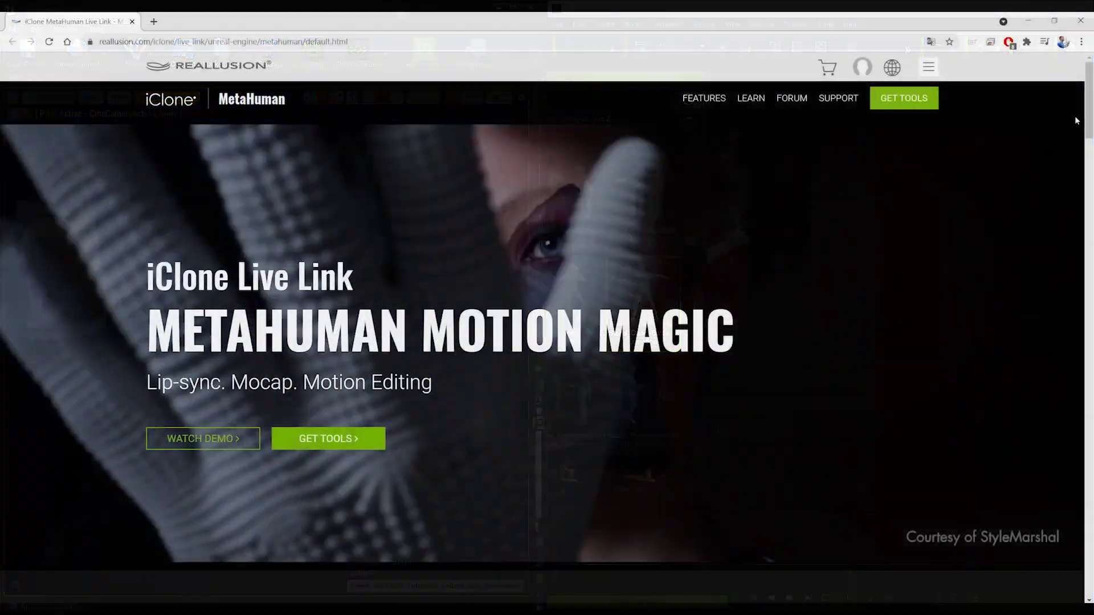
pyautogui.scroll(-4, 1086, 154)
pyautogui.moveTo(1090, 169); pyautogui.dragTo(1081, 445)
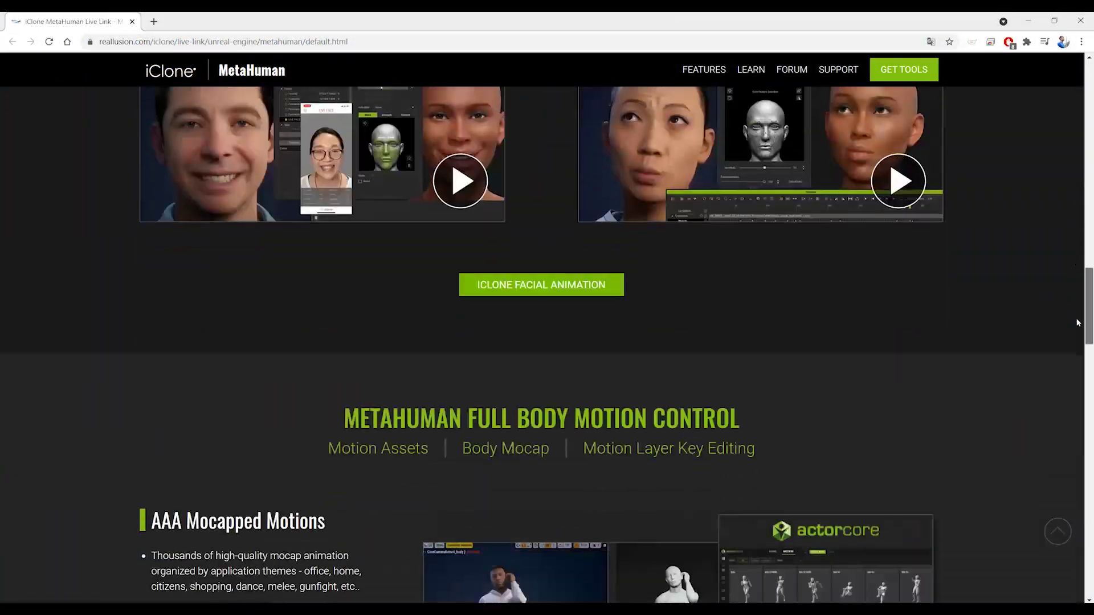
pyautogui.scroll(-2, 1081, 445)
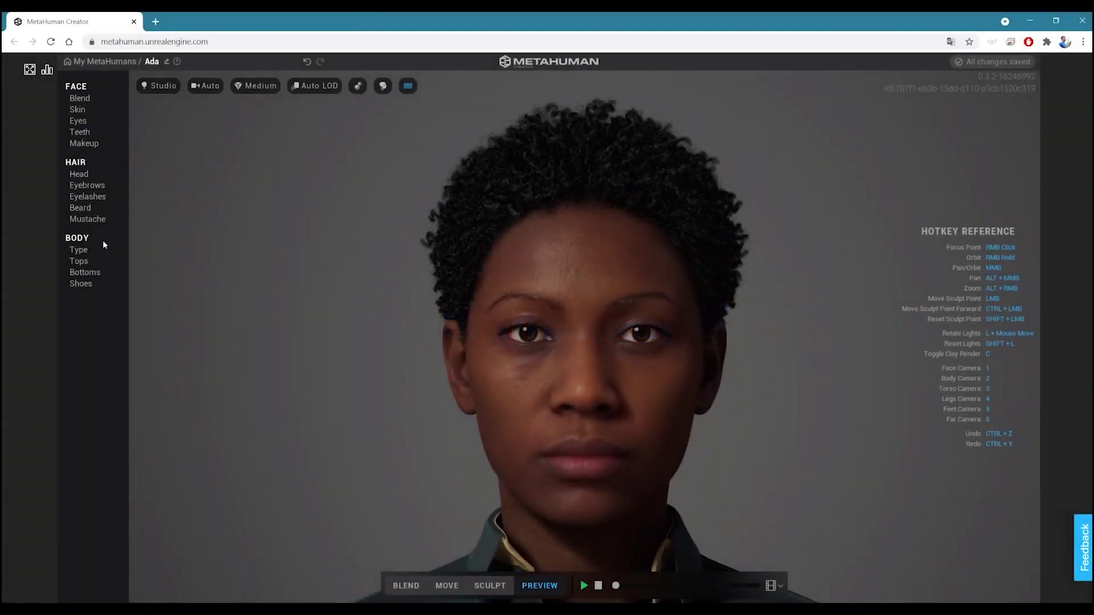
# Browse MetaHuman Creator's body type presets, moving from Short through Average to Tall
pyautogui.click(107, 251)
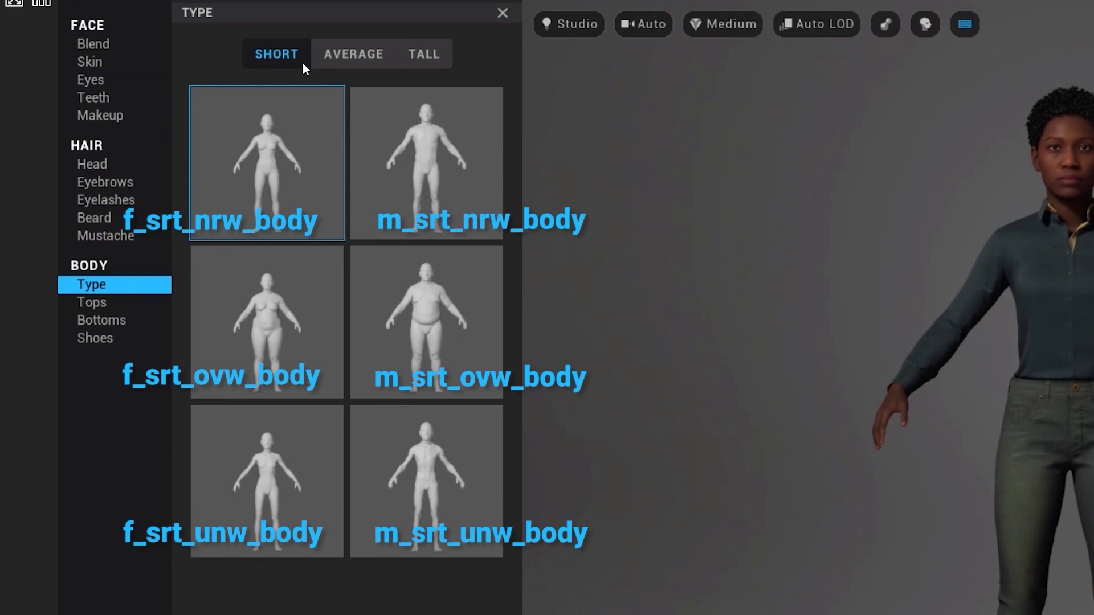
pyautogui.click(362, 61)
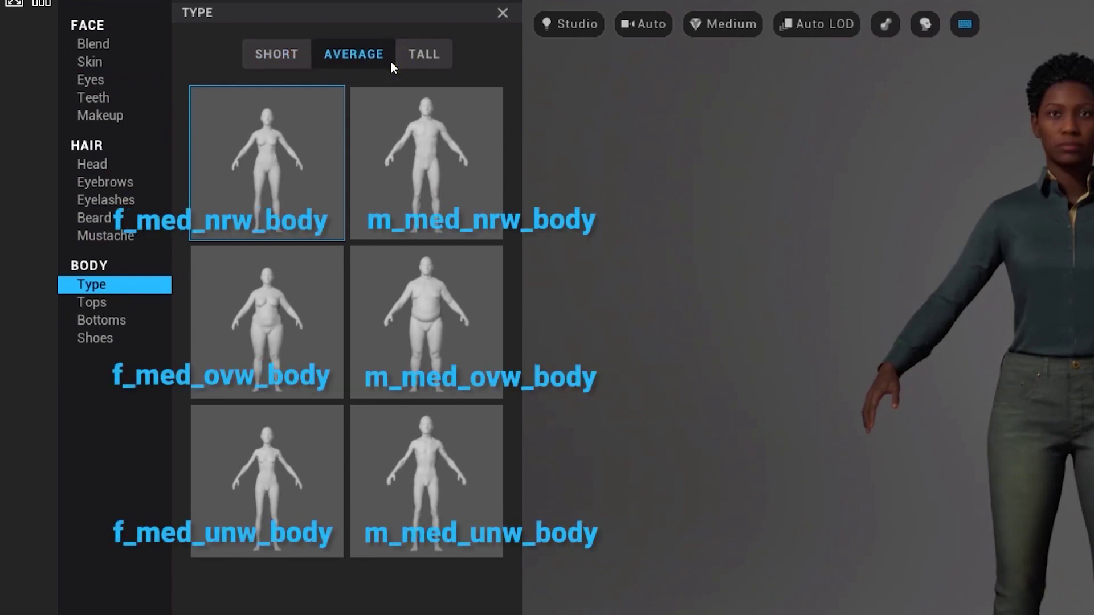
pyautogui.click(441, 62)
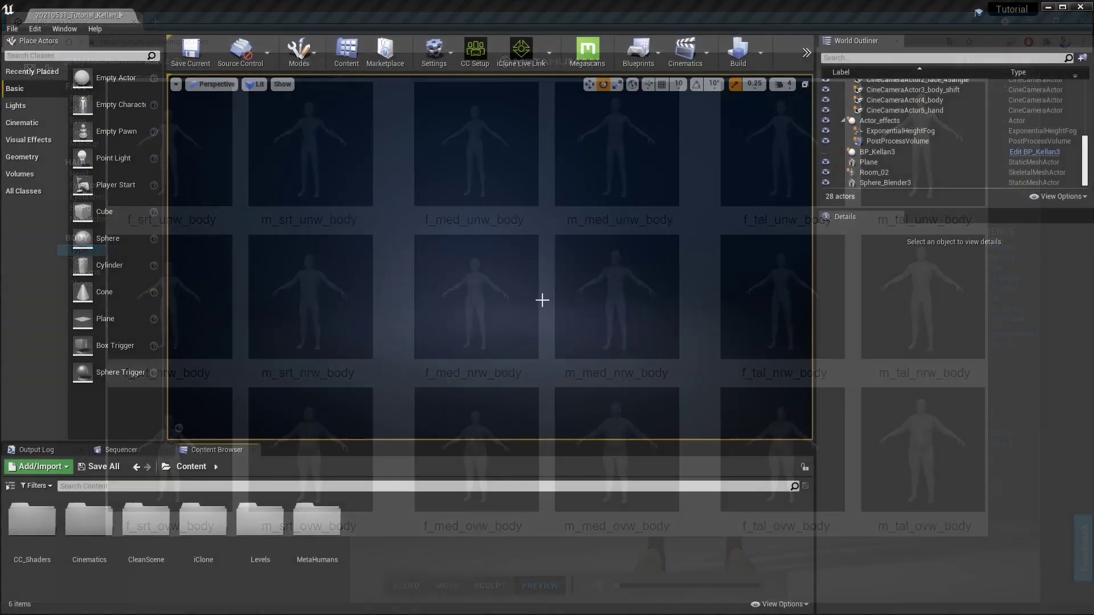
# Place BP_Kellan3 from the iClone folder at location 0,0,0 and open its Blueprint editor
pyautogui.doubleClick(206, 523)
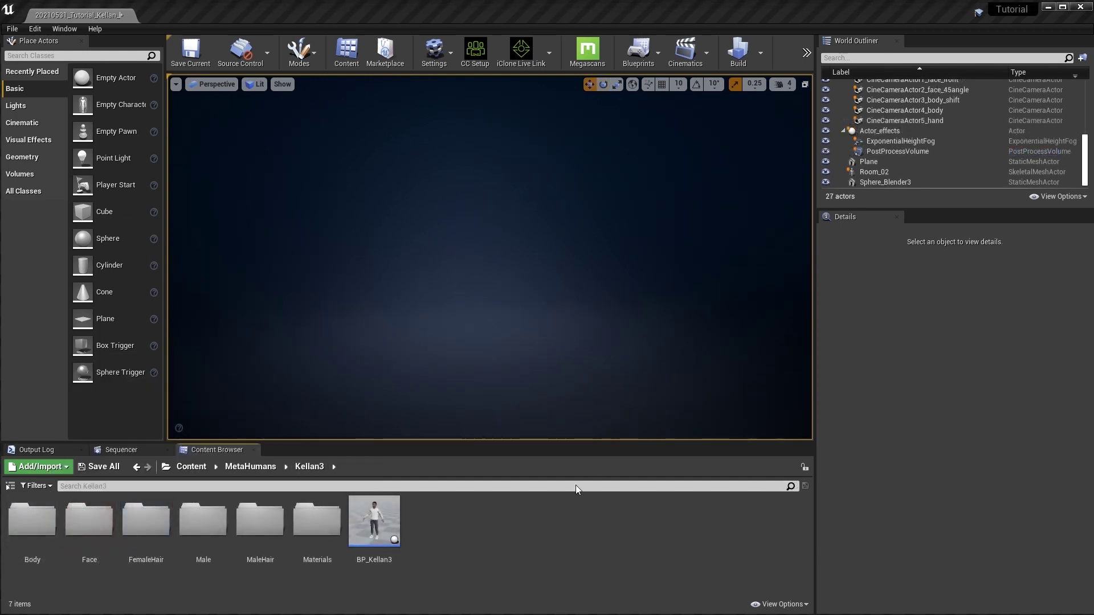
pyautogui.moveTo(374, 522); pyautogui.dragTo(474, 382)
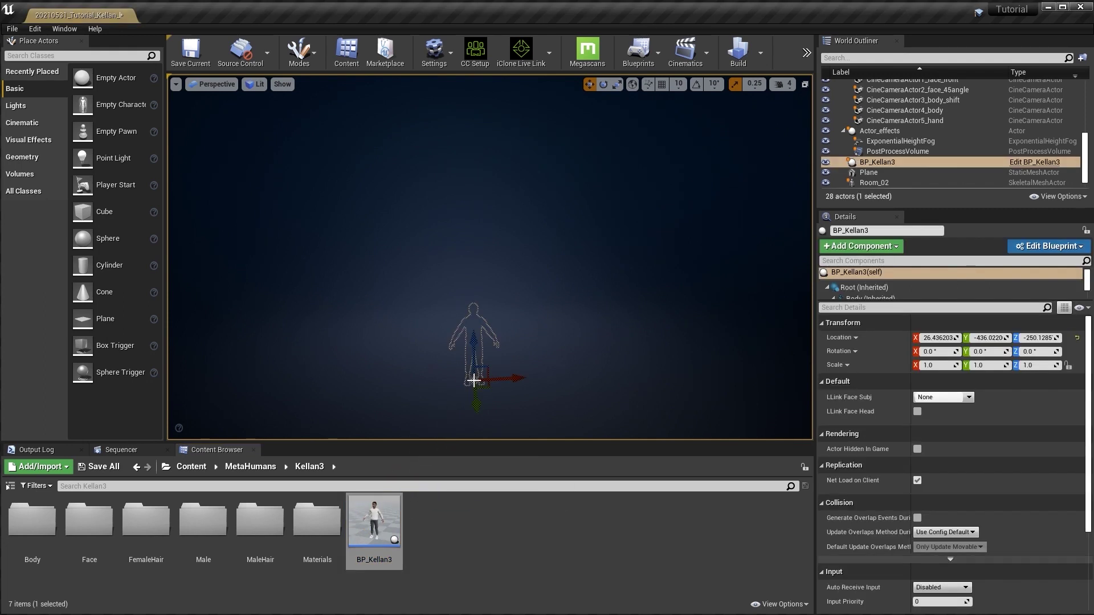
pyautogui.click(1077, 339)
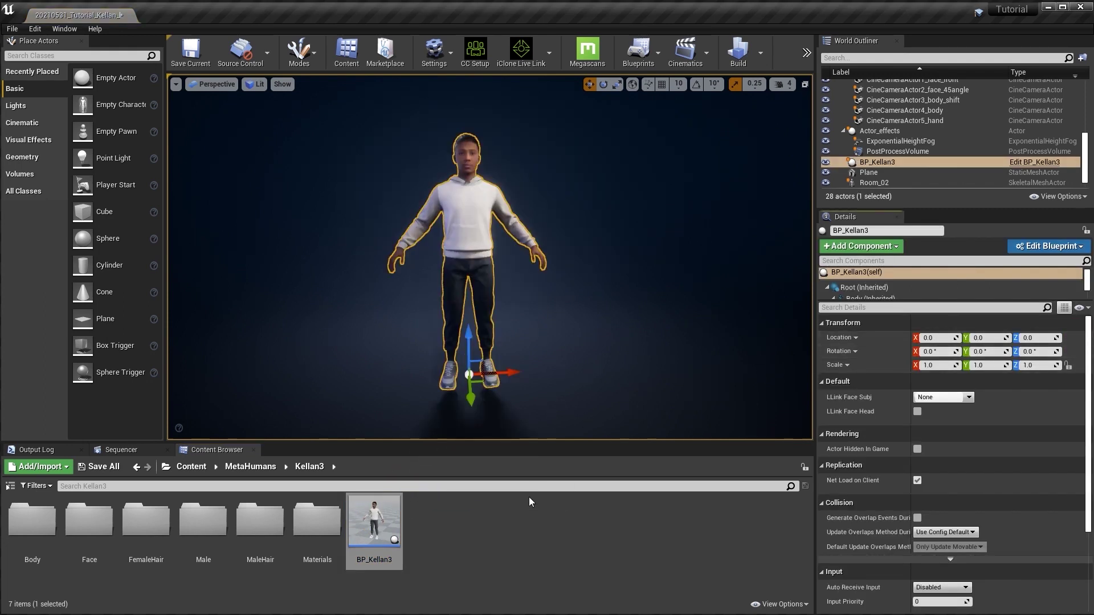
pyautogui.click(1029, 163)
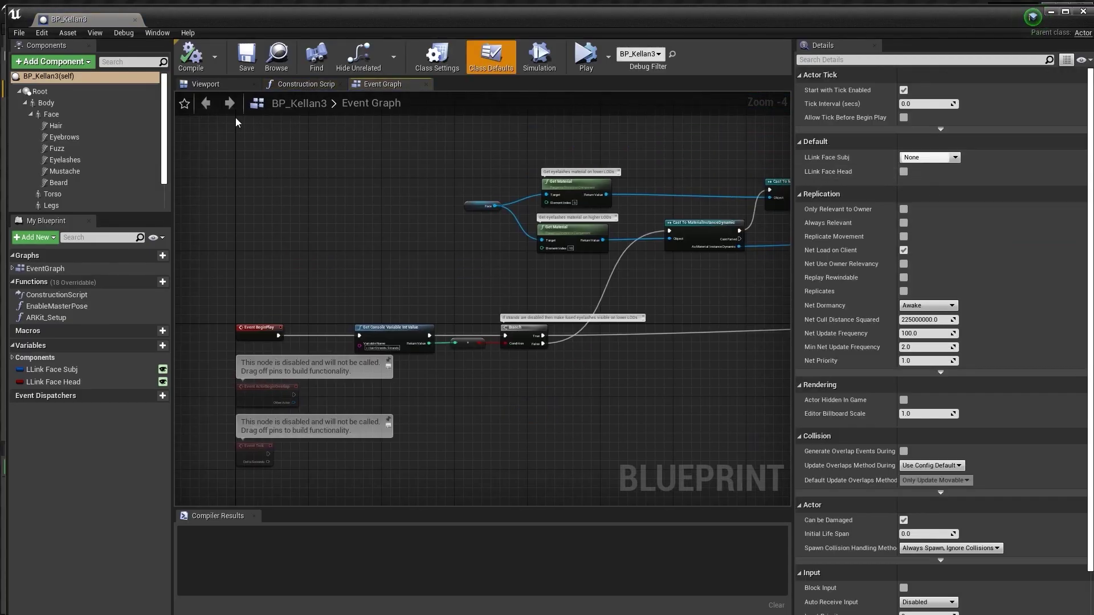
# Give Body the m_med_nrw_animbp animation blueprint, then compile and save BP_Kellan3
pyautogui.click(45, 102)
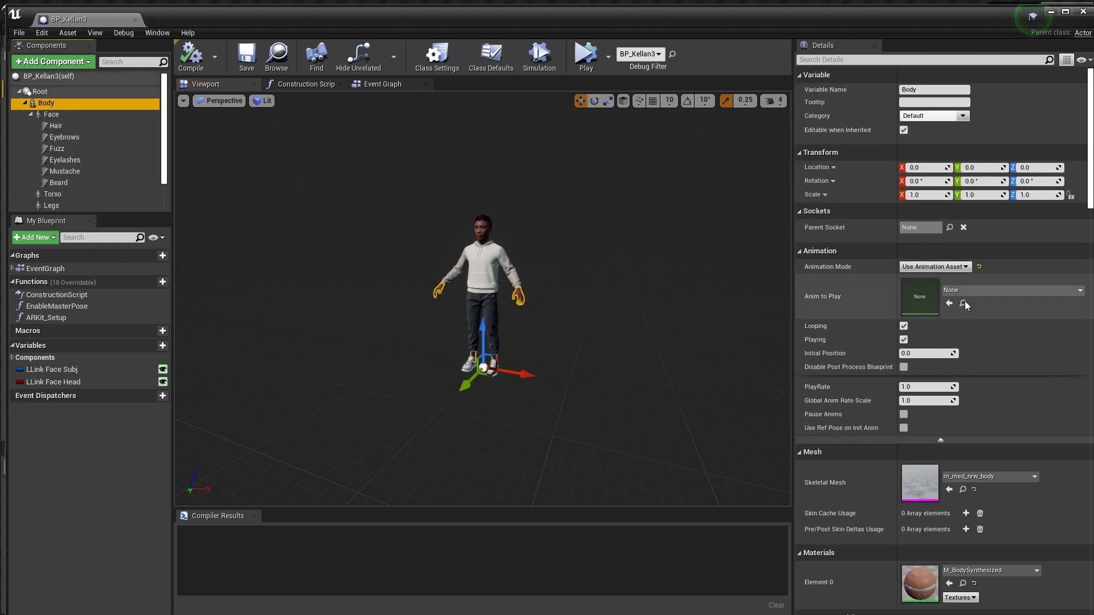
pyautogui.click(956, 268)
pyautogui.click(935, 276)
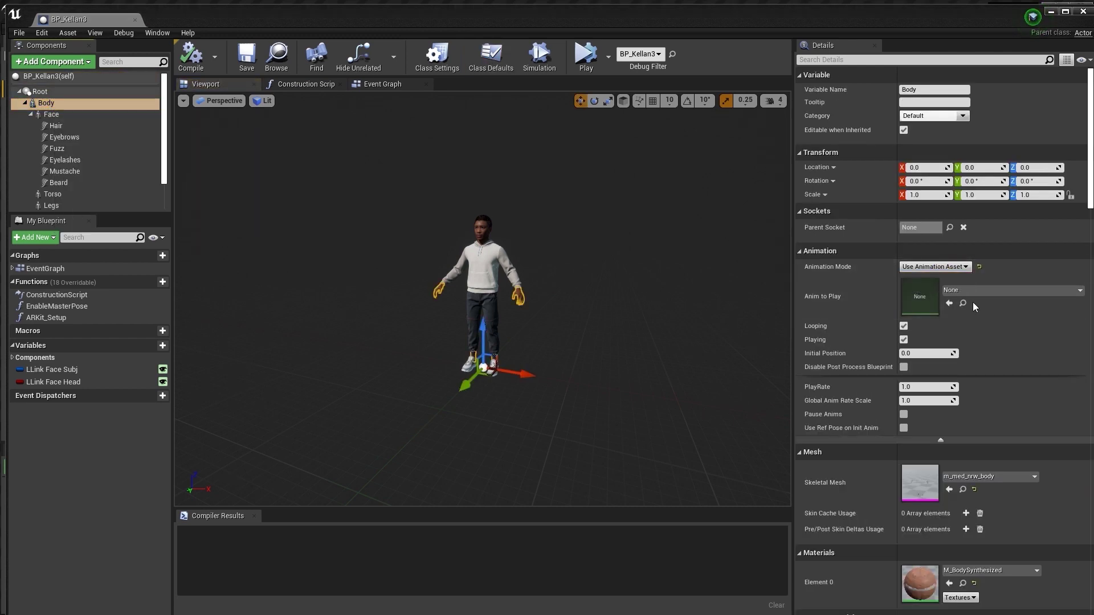
pyautogui.click(966, 284)
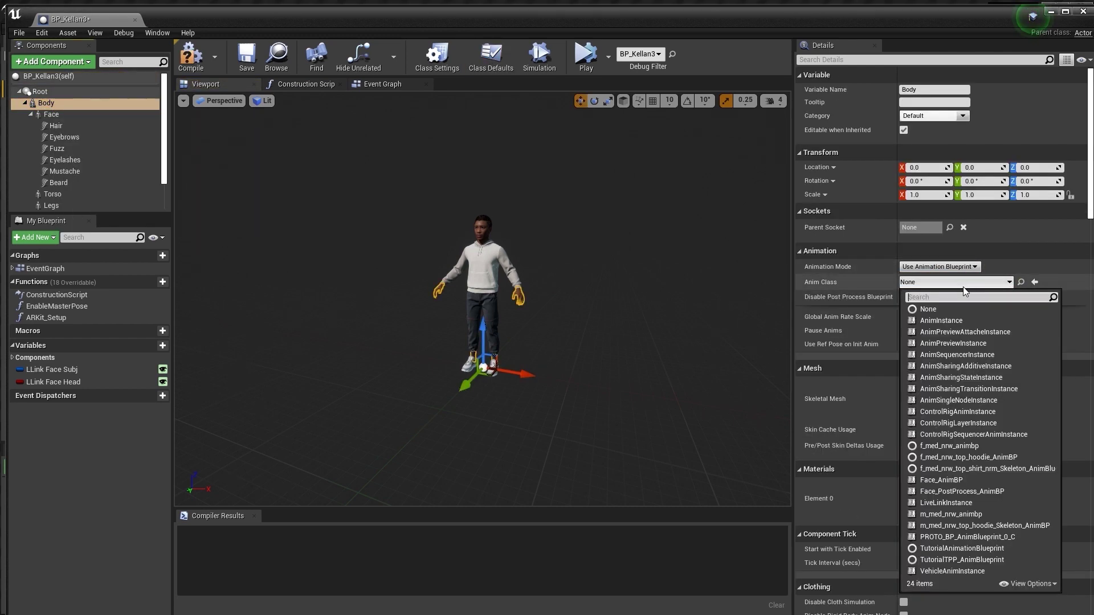
pyautogui.write('m_med')
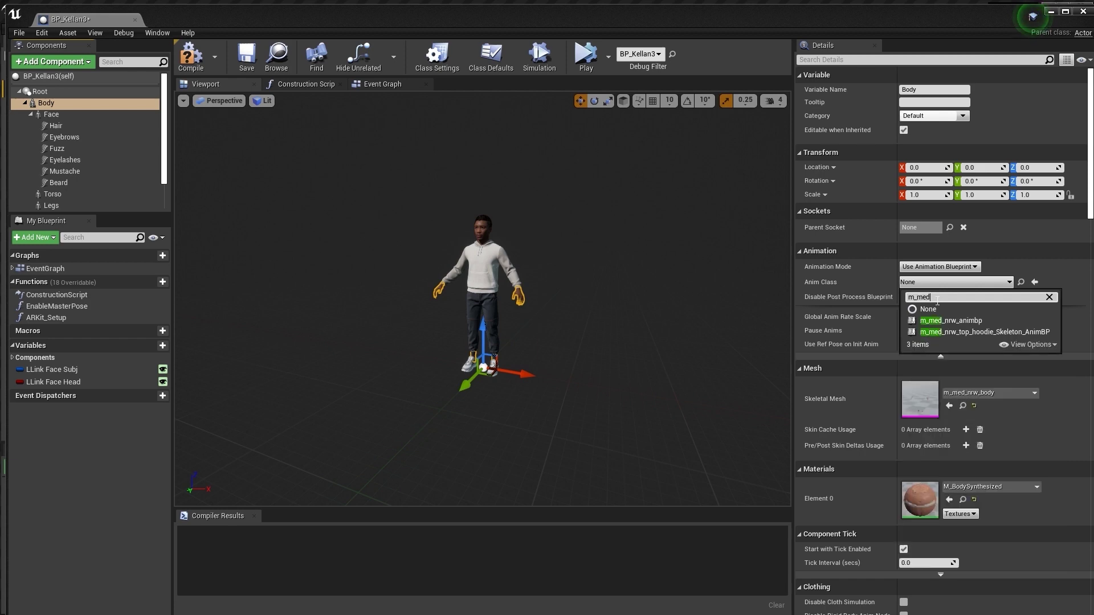
pyautogui.click(951, 321)
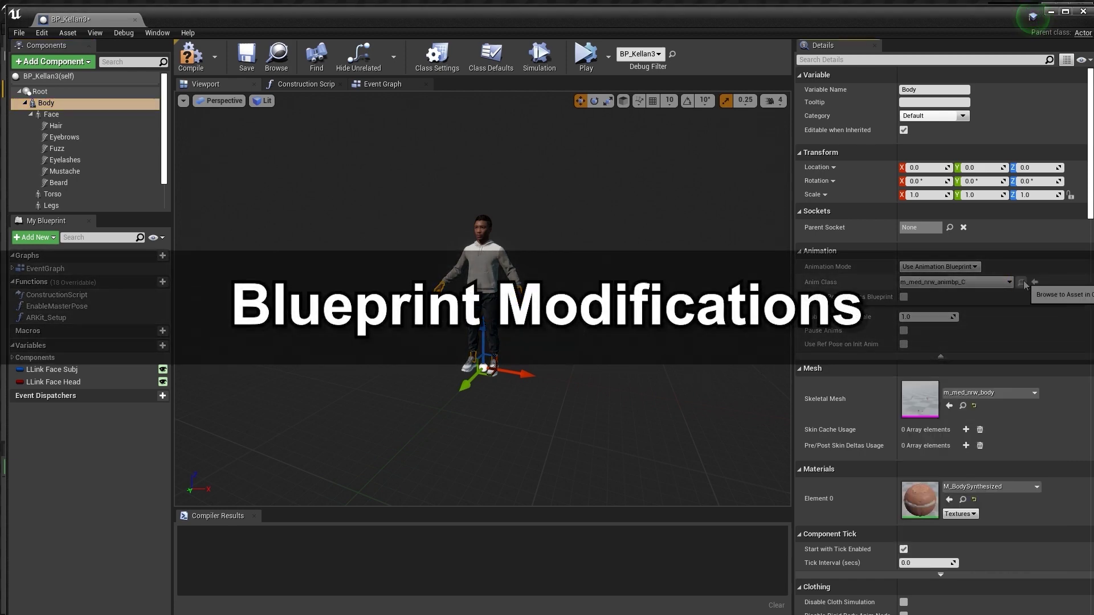
pyautogui.click(190, 56)
pyautogui.click(245, 59)
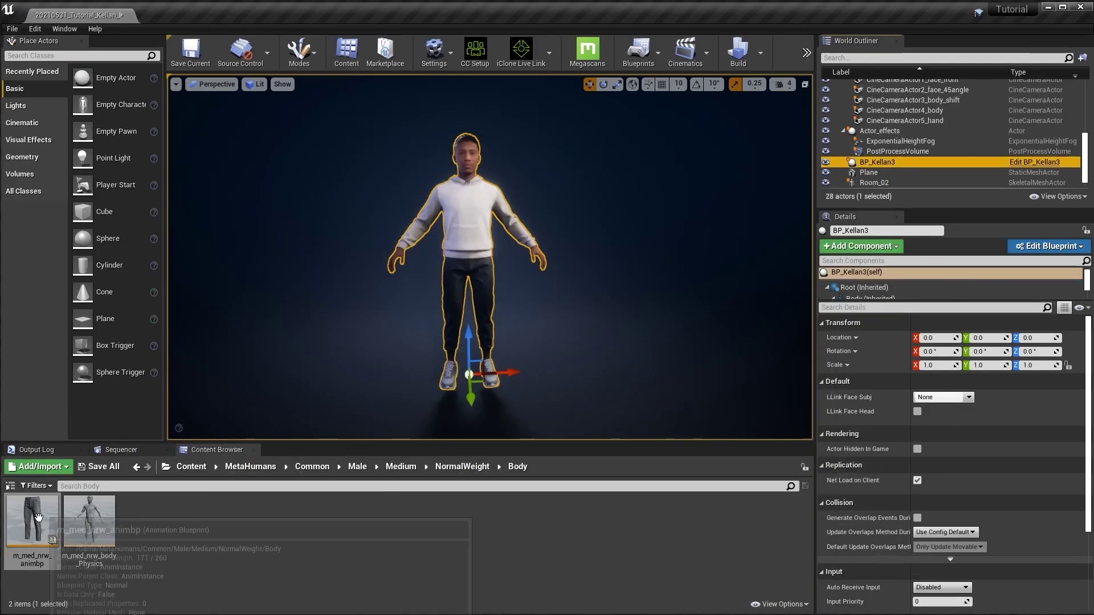
# In m_med_nrw_animbp, insert a Live Link Pose node between Input Pose and Control Rig
pyautogui.doubleClick(38, 517)
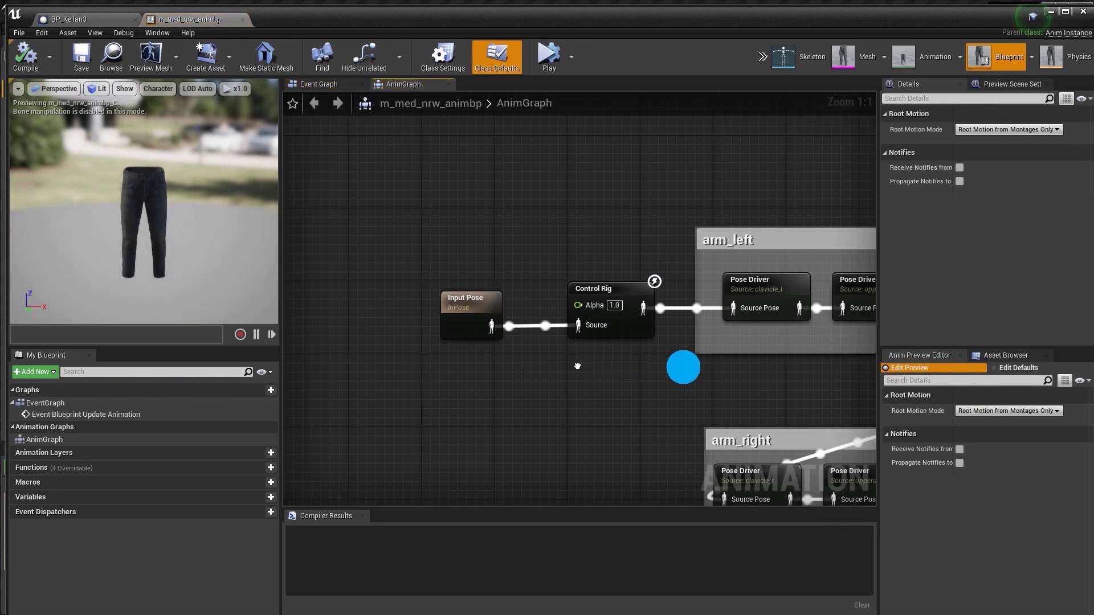
pyautogui.moveTo(578, 366); pyautogui.dragTo(695, 366, button='right')
pyautogui.moveTo(596, 317); pyautogui.dragTo(458, 317)
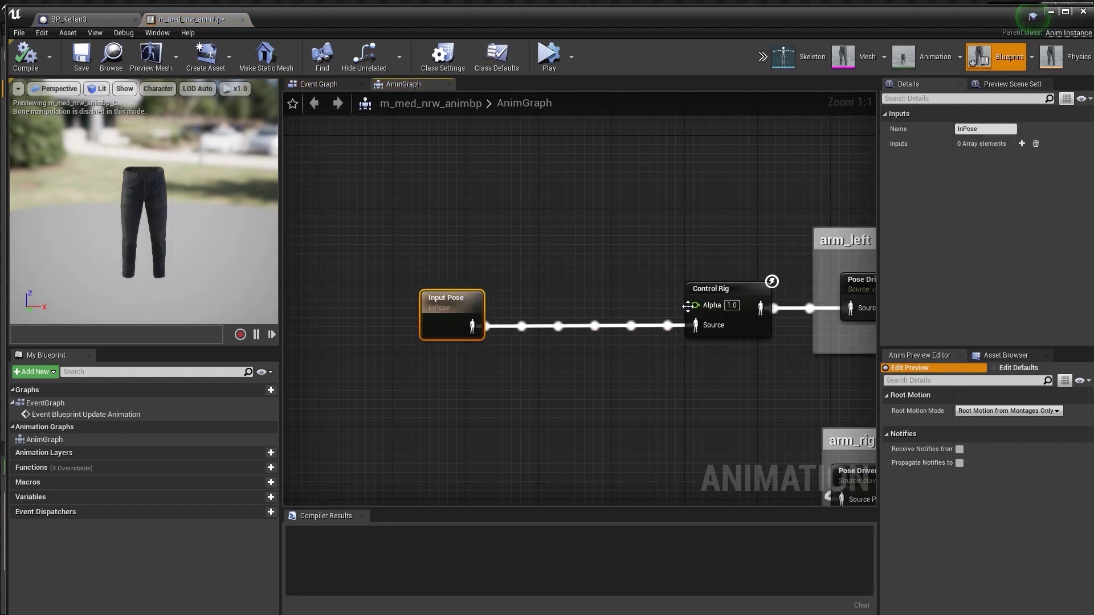
pyautogui.click(580, 355)
pyautogui.moveTo(473, 326); pyautogui.dragTo(559, 366)
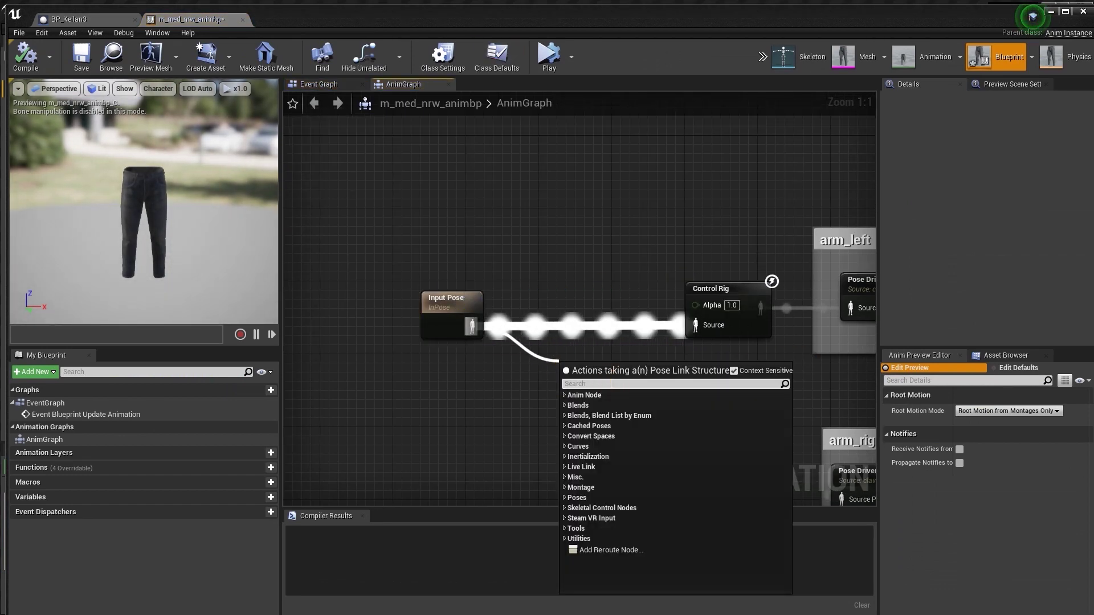
pyautogui.write('live link')
pyautogui.click(608, 408)
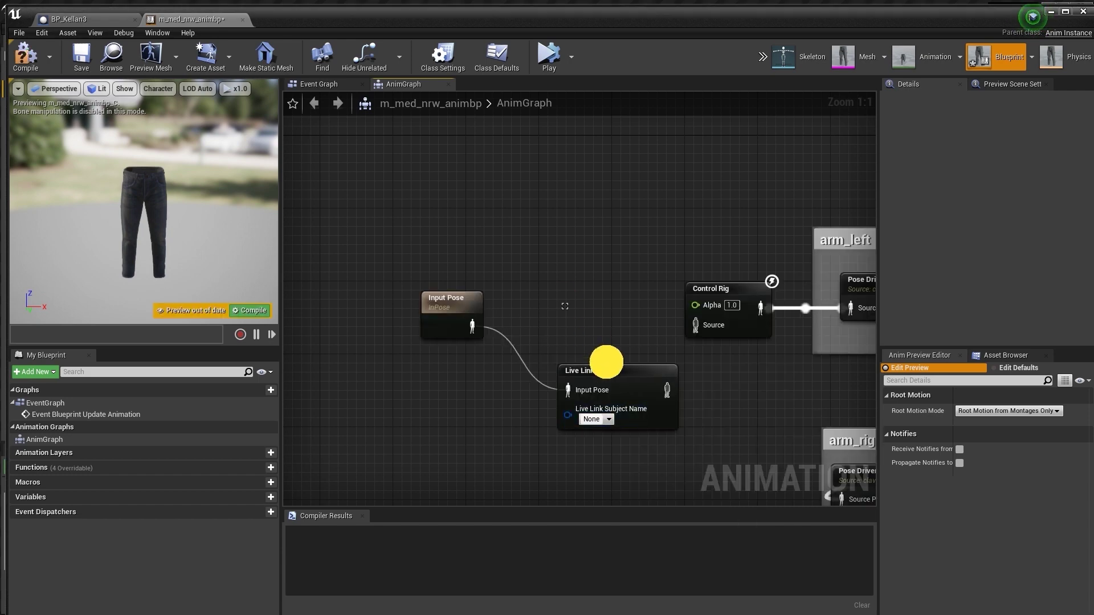
pyautogui.moveTo(606, 362); pyautogui.dragTo(559, 295)
pyautogui.moveTo(621, 325); pyautogui.dragTo(691, 323)
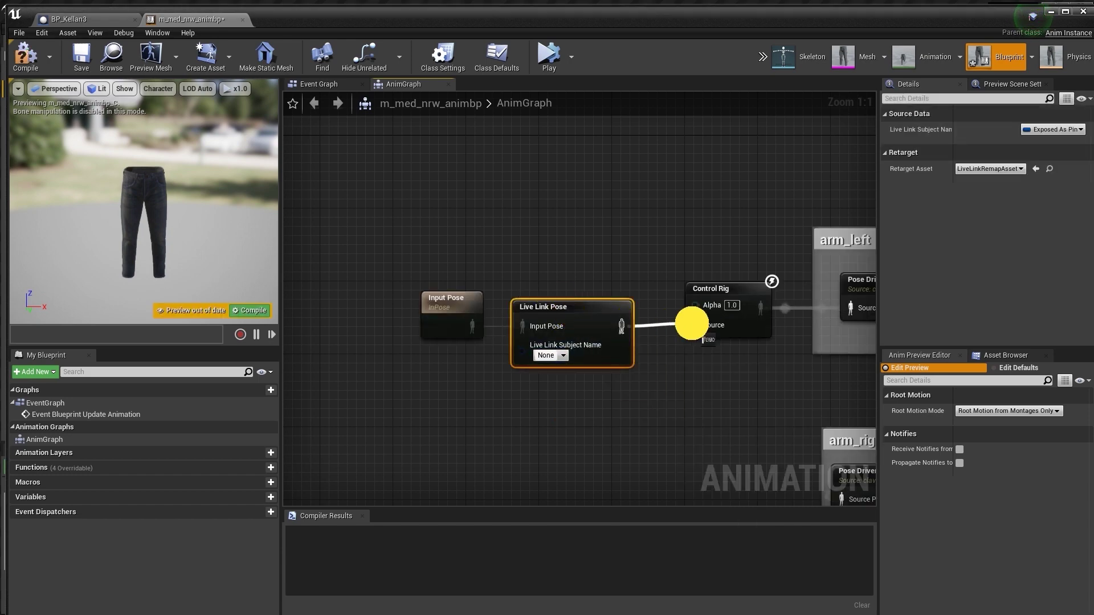
# Promote the Live Link Pose subject name to a variable and compile the animation blueprint
pyautogui.moveTo(611, 428); pyautogui.dragTo(722, 405, button='right')
pyautogui.moveTo(634, 328); pyautogui.dragTo(562, 398)
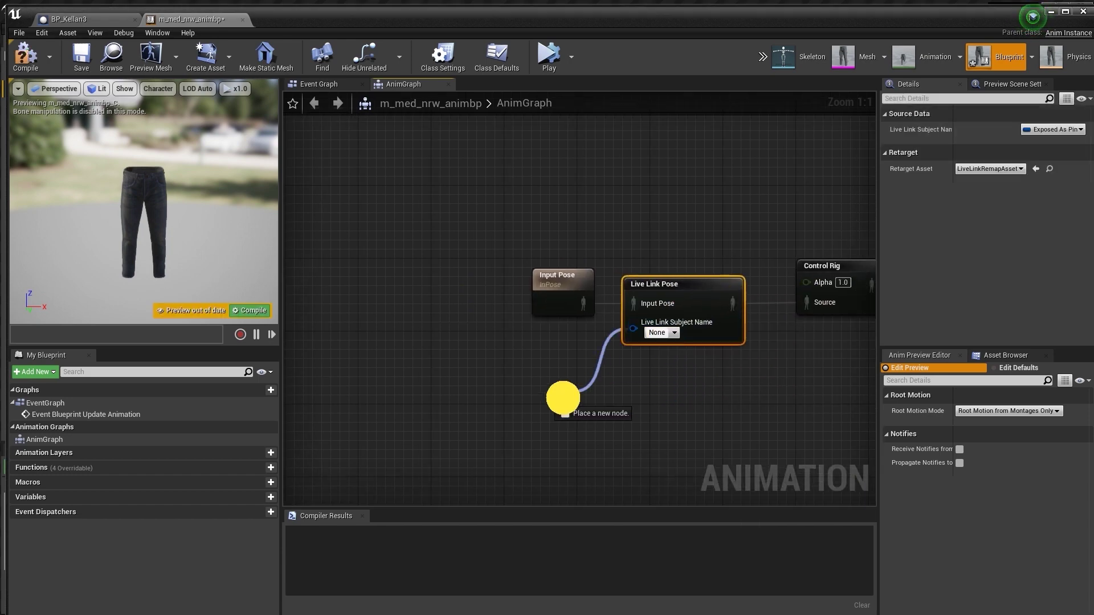
pyautogui.click(598, 439)
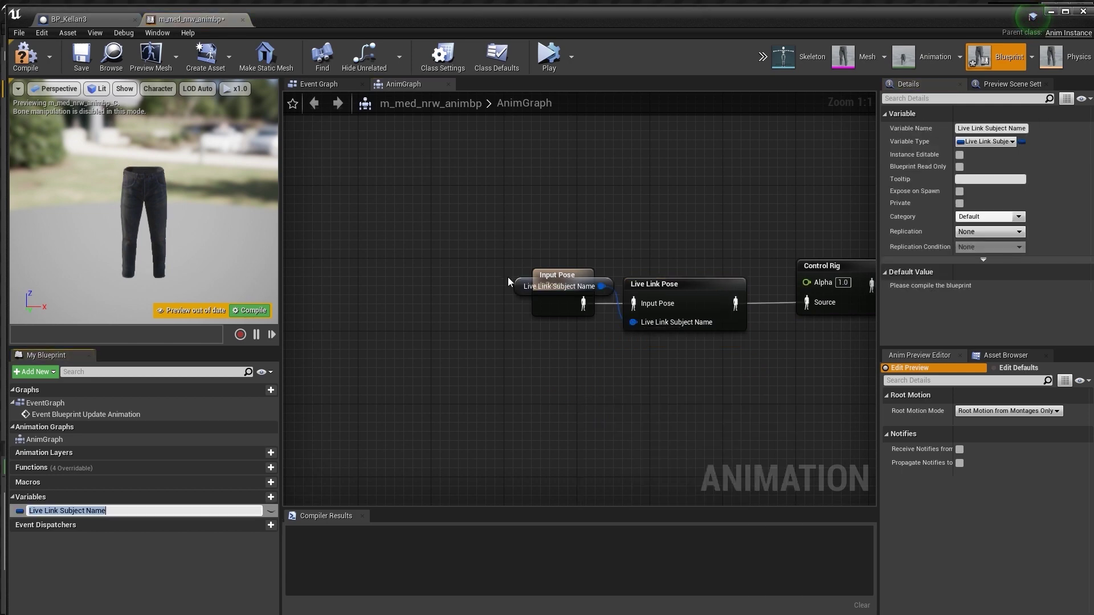
pyautogui.moveTo(518, 288); pyautogui.dragTo(518, 351)
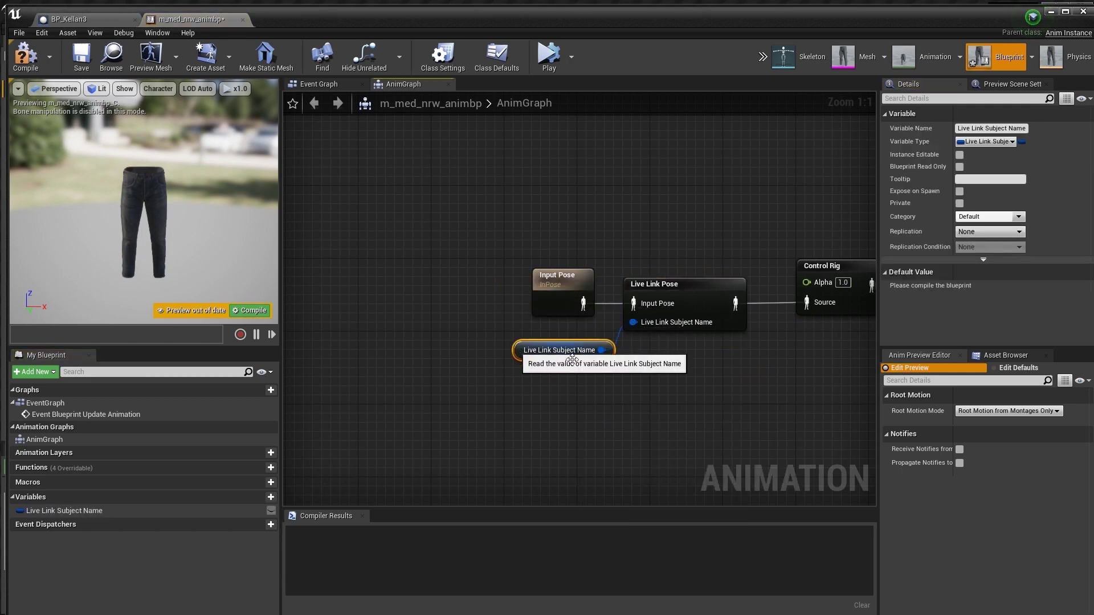
pyautogui.click(738, 395)
pyautogui.click(26, 56)
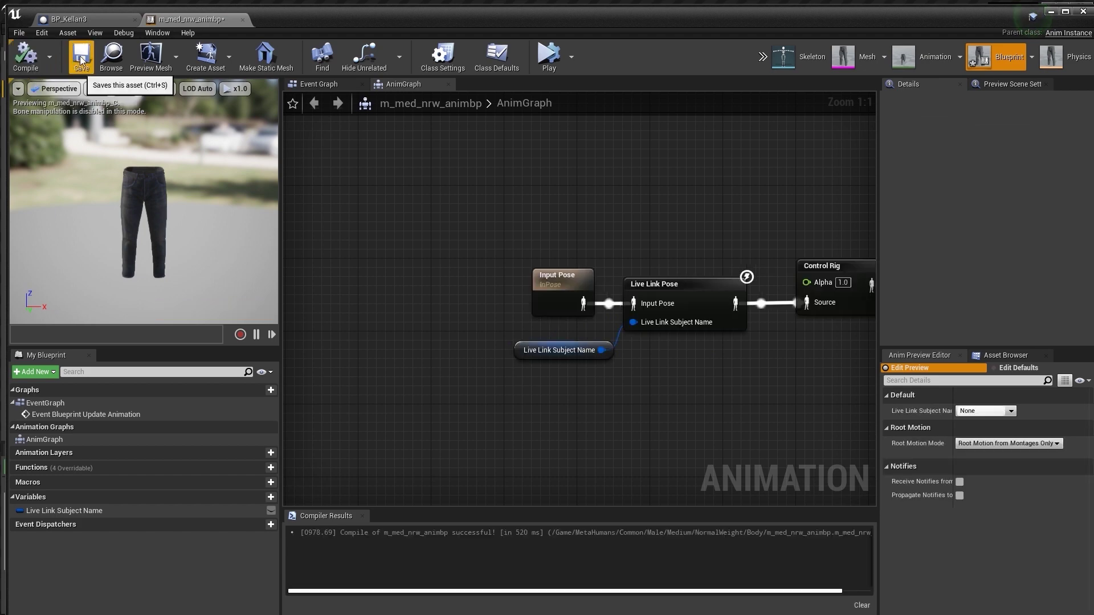
pyautogui.click(77, 17)
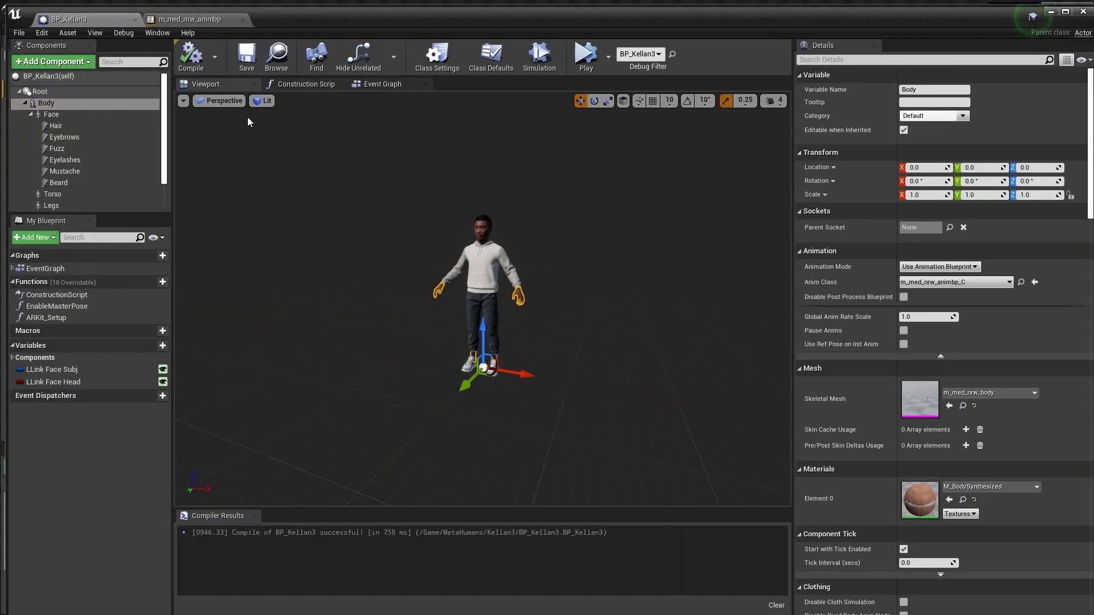
# Add a Live Link Controller component and an On Live Link Updated event node
pyautogui.click(382, 84)
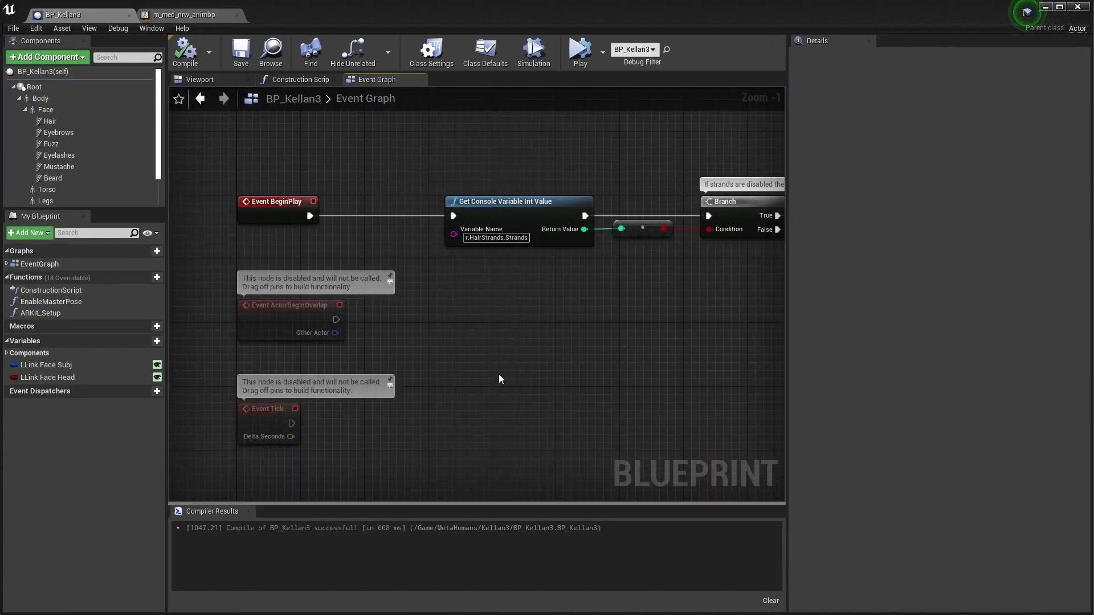
pyautogui.click(47, 56)
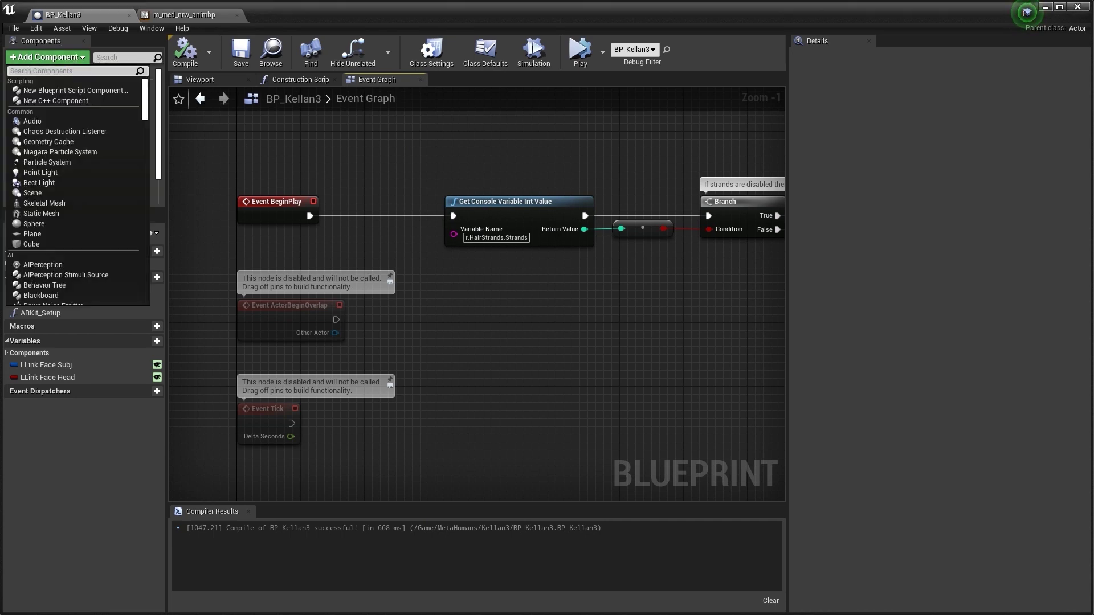
pyautogui.write('live')
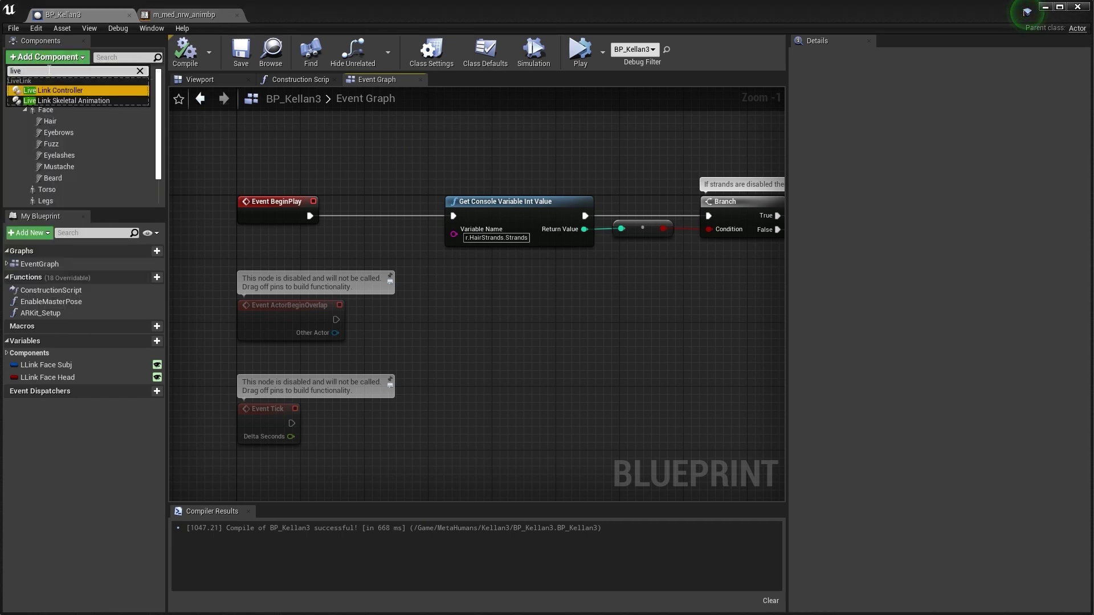
pyautogui.press('Escape')
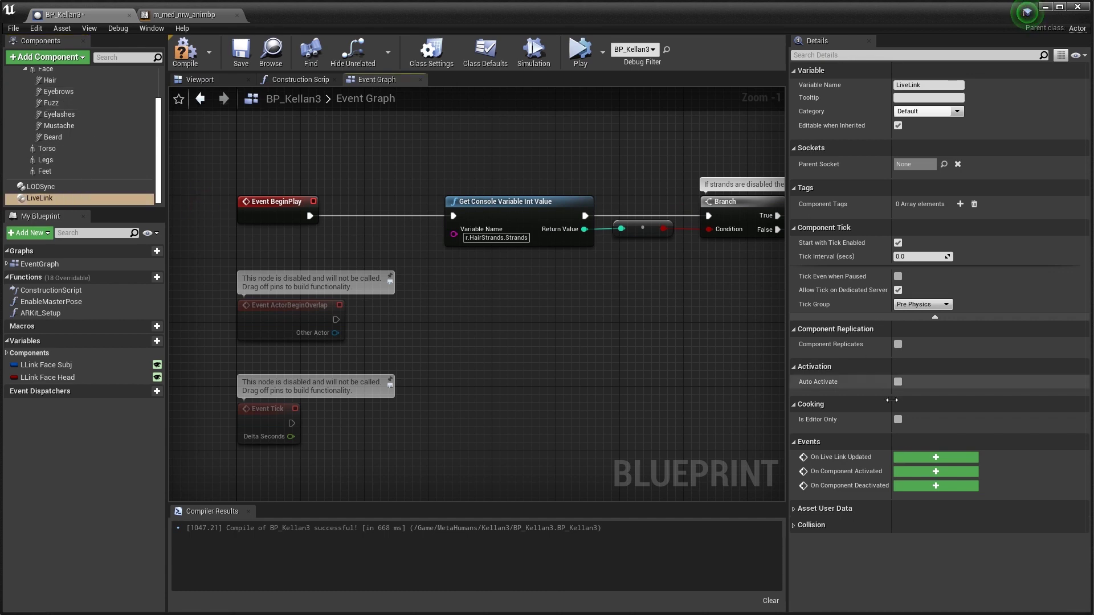
pyautogui.click(935, 460)
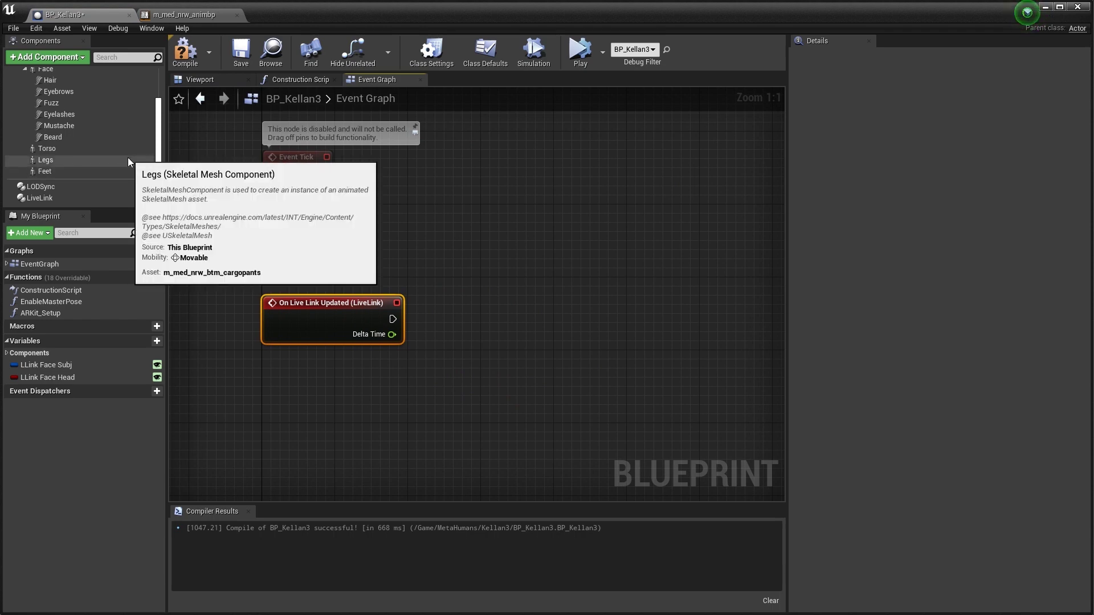
pyautogui.scroll(2, 128, 157)
# Place a Body getter in the event graph with a Get Anim Instance node attached
pyautogui.moveTo(40, 99); pyautogui.dragTo(90, 123)
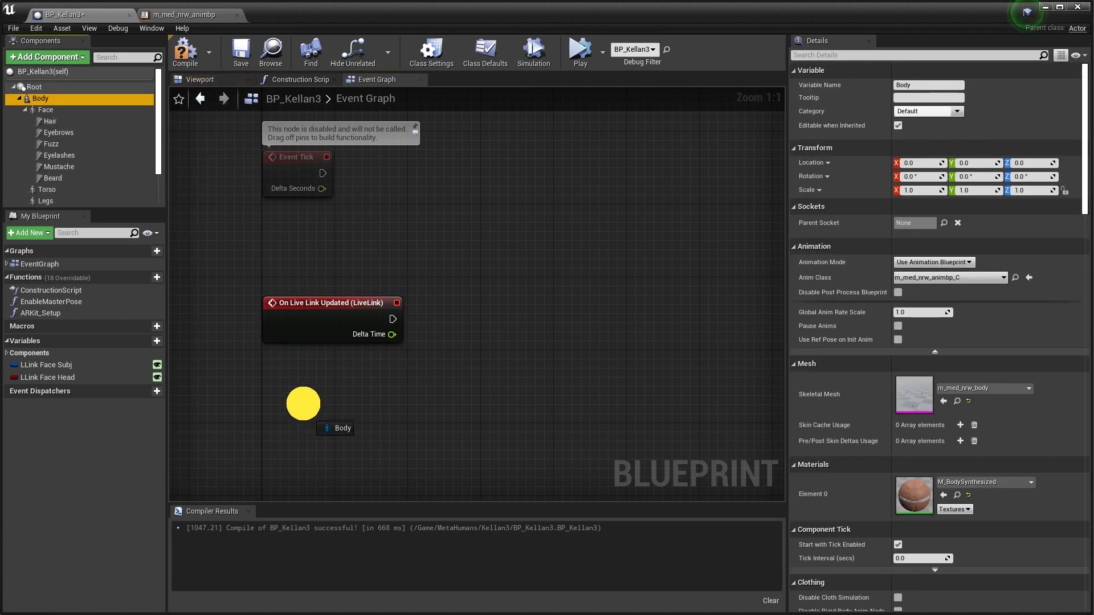
pyautogui.moveTo(236, 261)
pyautogui.mouseDown()
pyautogui.moveTo(303, 411)
pyautogui.moveTo(415, 419)
pyautogui.mouseUp()
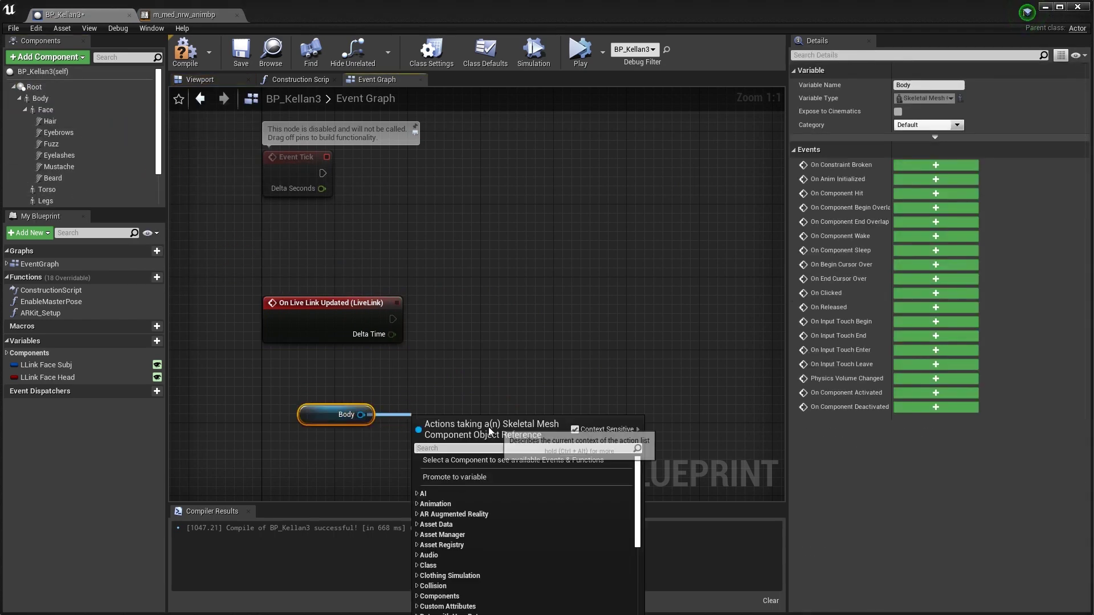
pyautogui.write('anim')
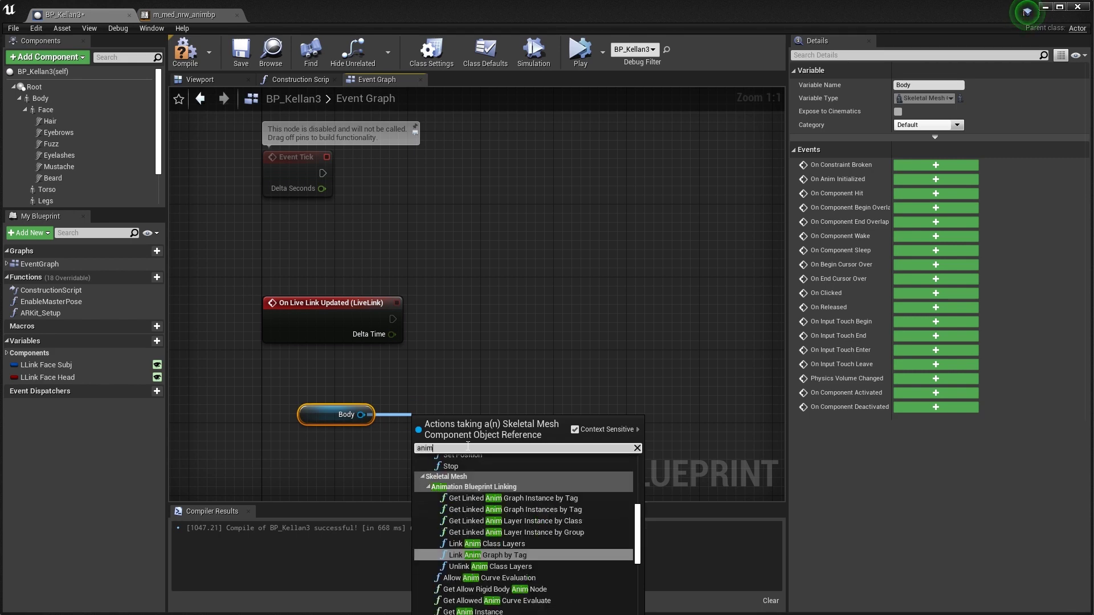
pyautogui.write(' in')
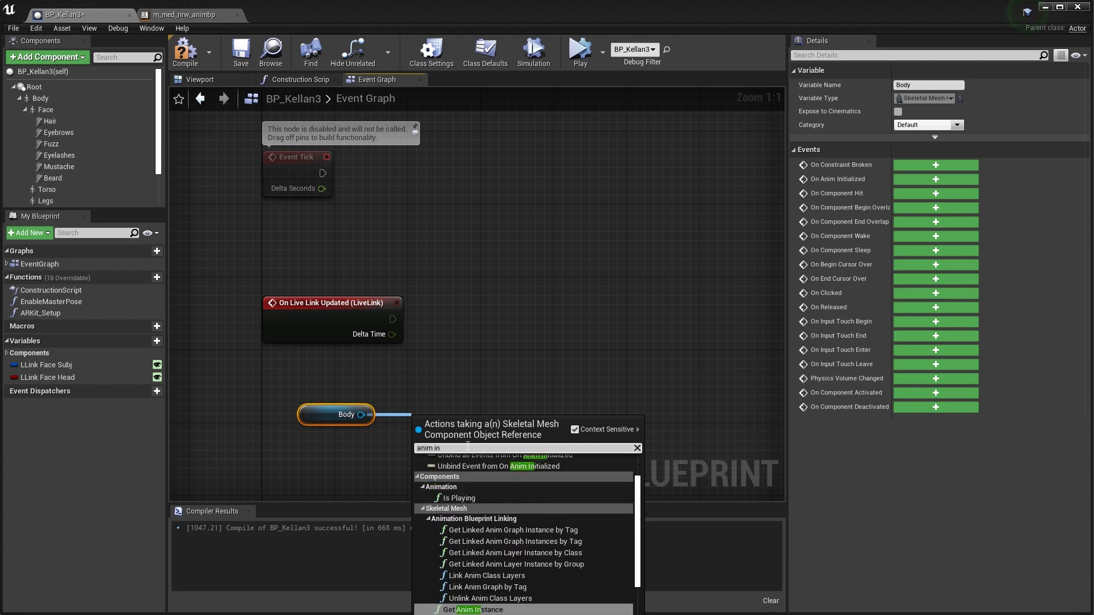
pyautogui.click(483, 609)
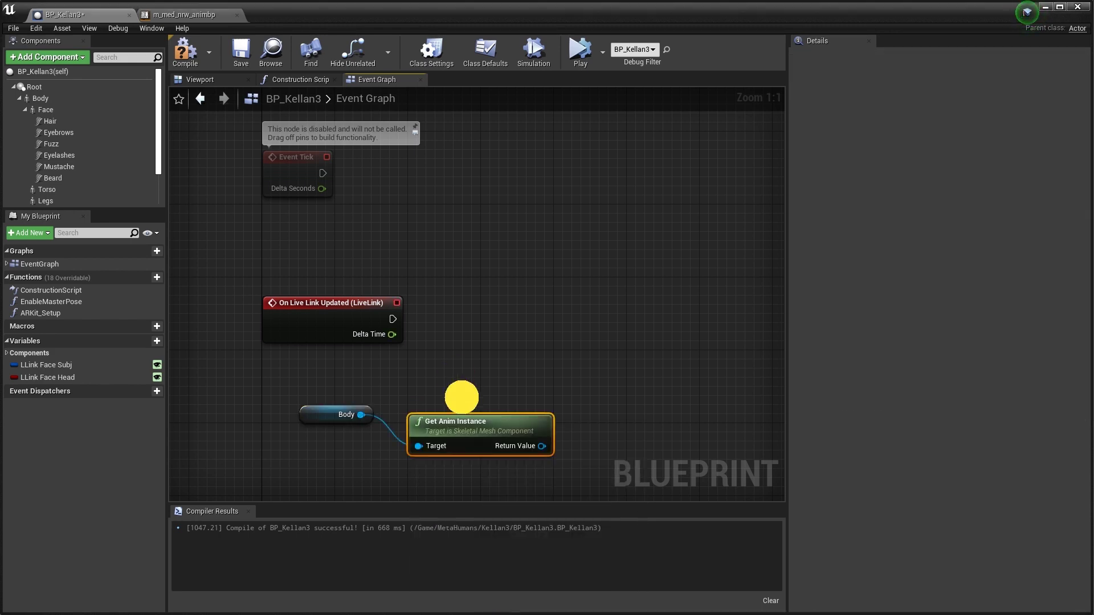
pyautogui.moveTo(471, 425); pyautogui.dragTo(452, 411)
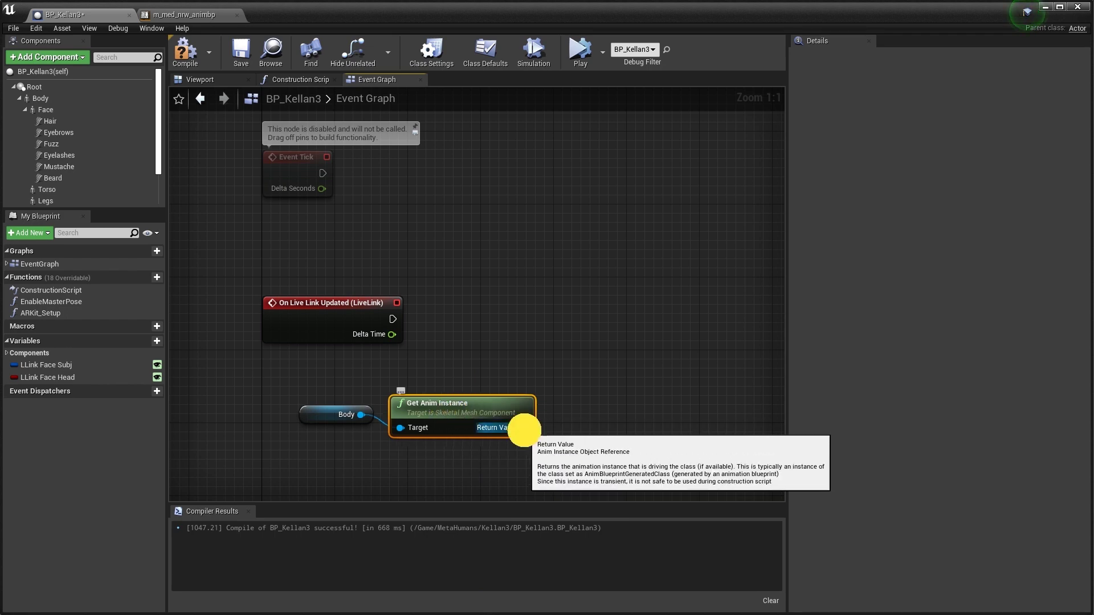
pyautogui.moveTo(523, 427); pyautogui.dragTo(565, 437)
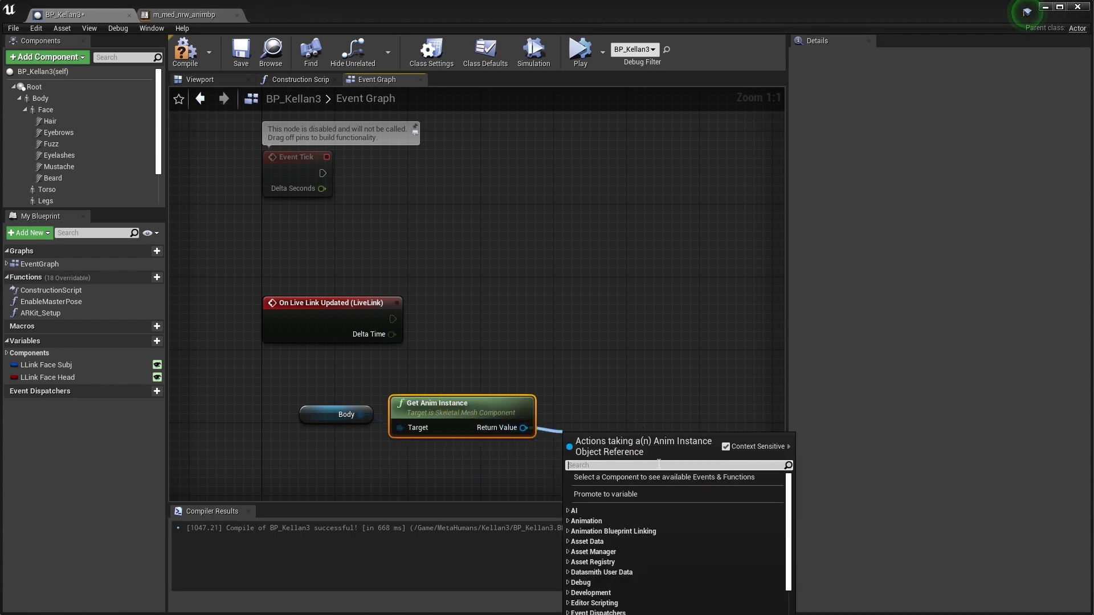
pyautogui.click(583, 261)
pyautogui.click(41, 98)
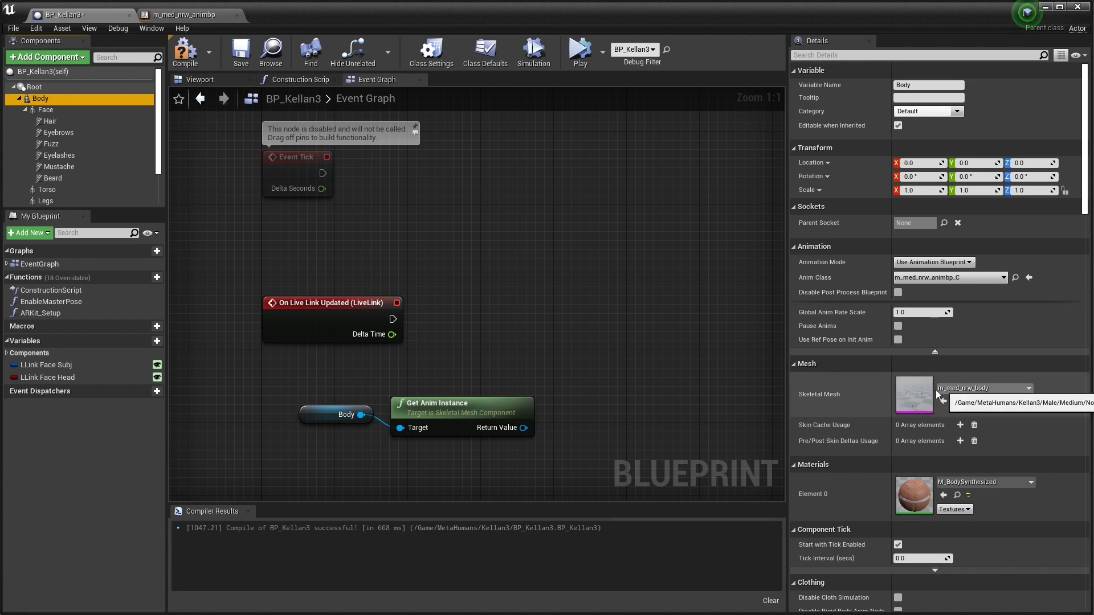
# Cast the anim instance to m_med_nrw_animbp and set its Live Link Subject Name afterwards
pyautogui.moveTo(524, 428); pyautogui.dragTo(590, 423)
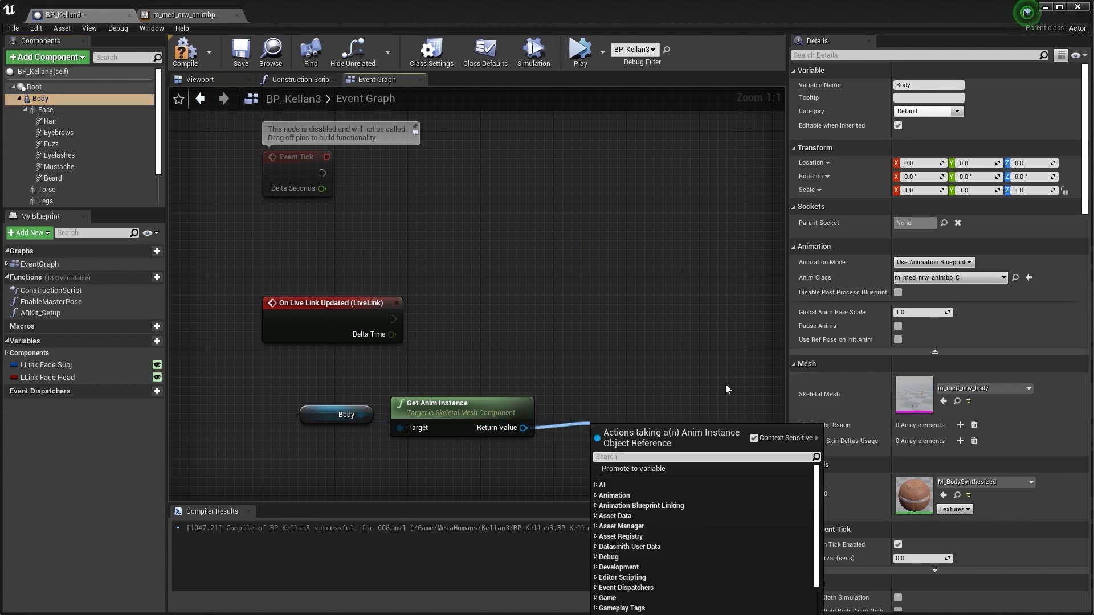
pyautogui.write('cast to')
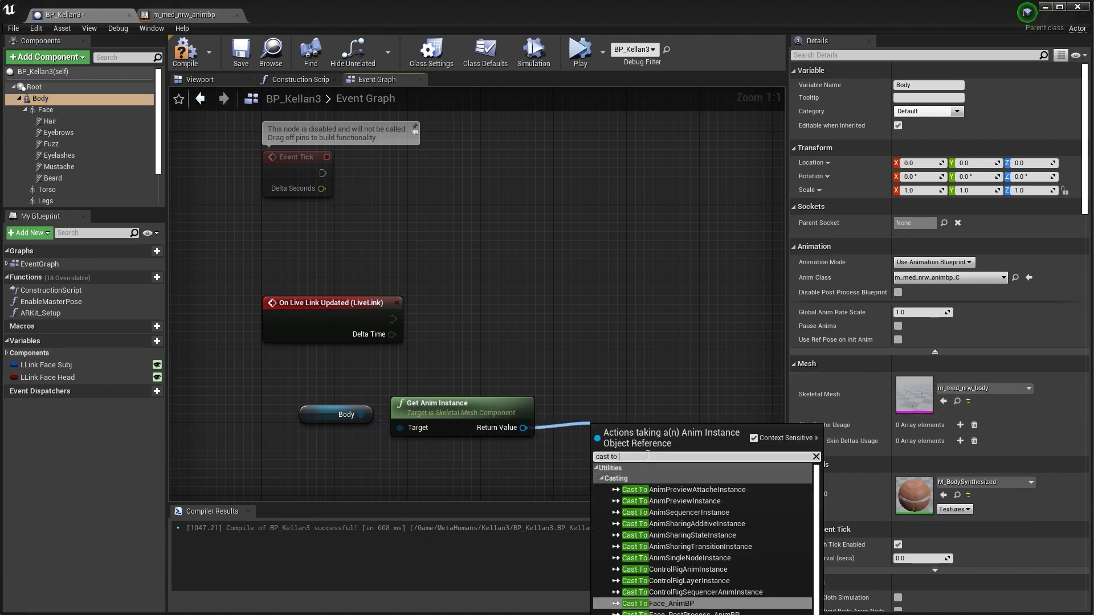
pyautogui.write('m_me')
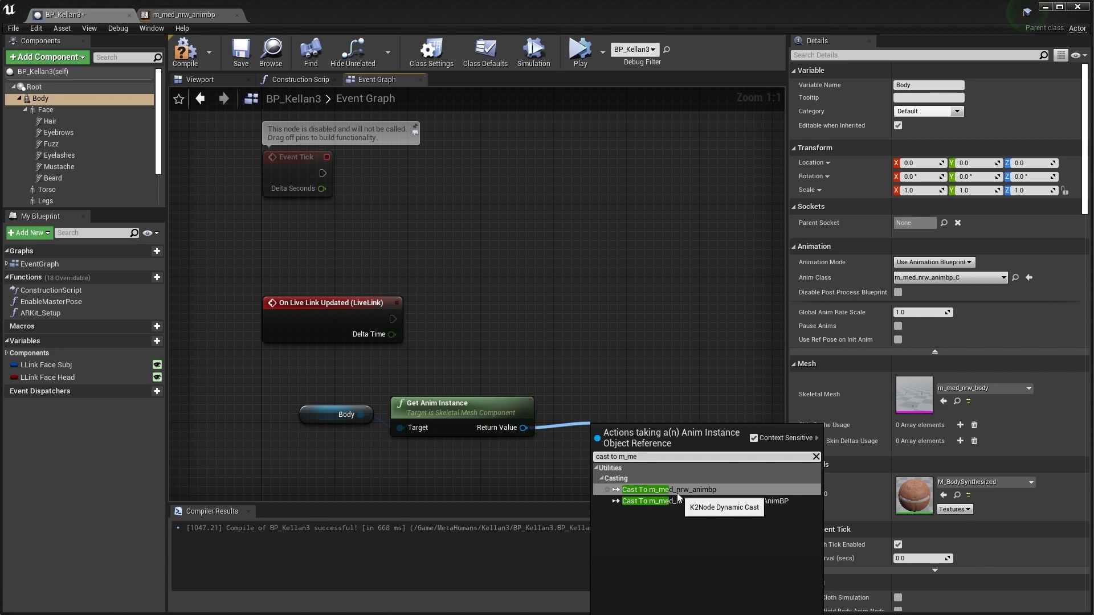
pyautogui.click(659, 489)
pyautogui.moveTo(655, 431)
pyautogui.mouseDown()
pyautogui.moveTo(604, 331)
pyautogui.moveTo(629, 371)
pyautogui.mouseUp()
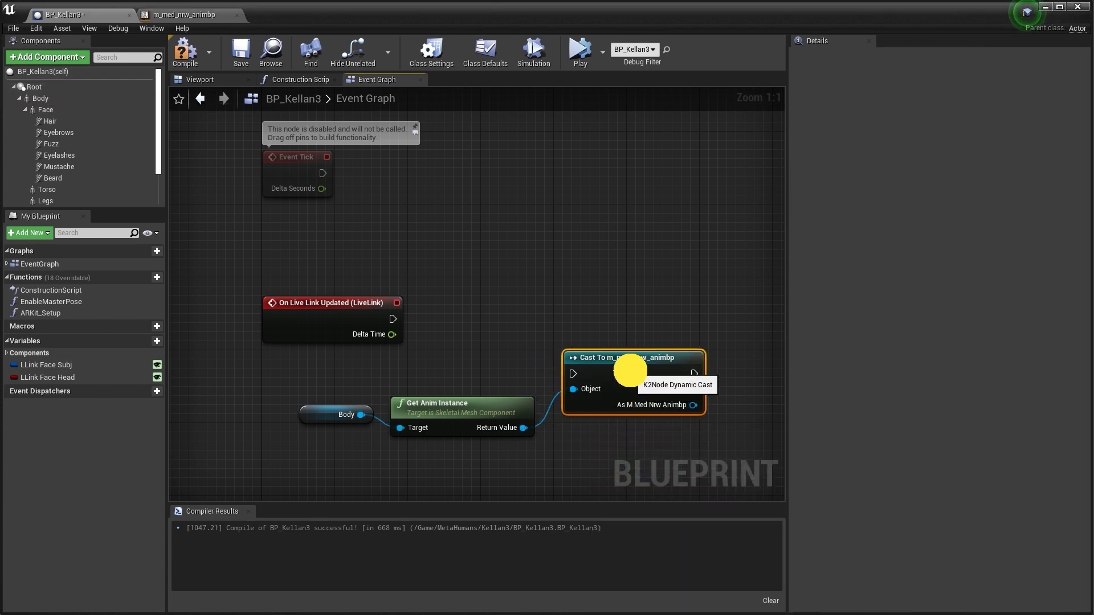
pyautogui.moveTo(721, 417); pyautogui.dragTo(557, 399, button='right')
pyautogui.moveTo(526, 390); pyautogui.dragTo(584, 396)
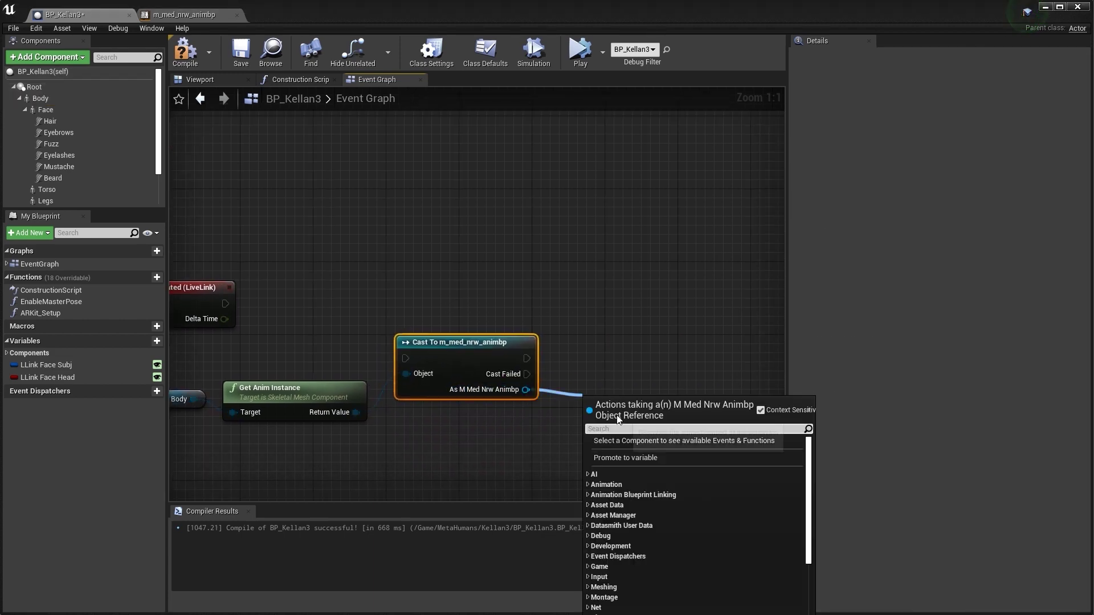
pyautogui.write('livelin')
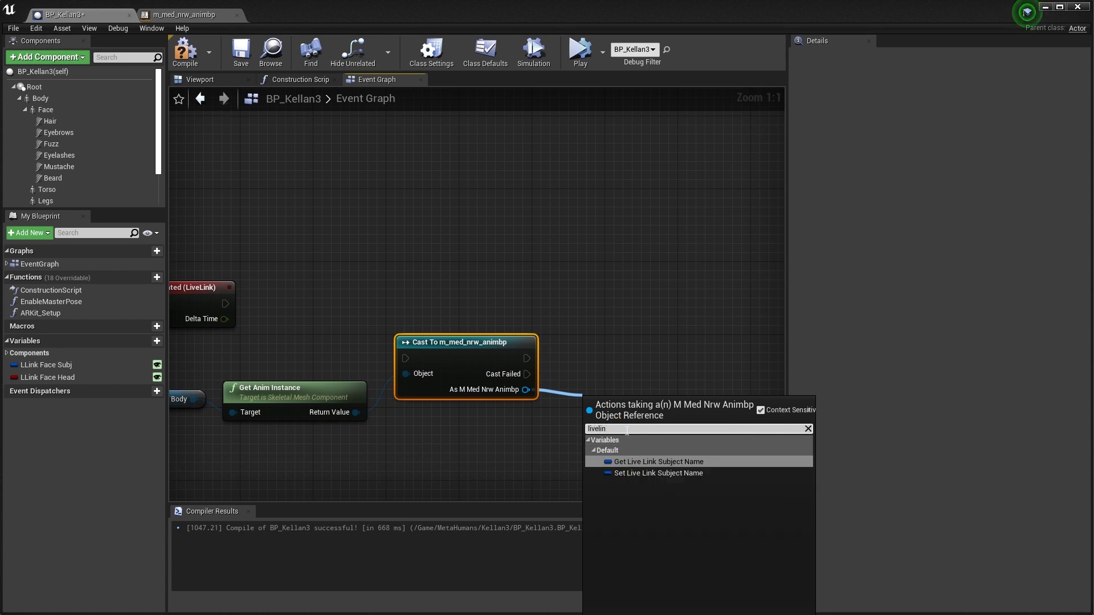
pyautogui.click(648, 471)
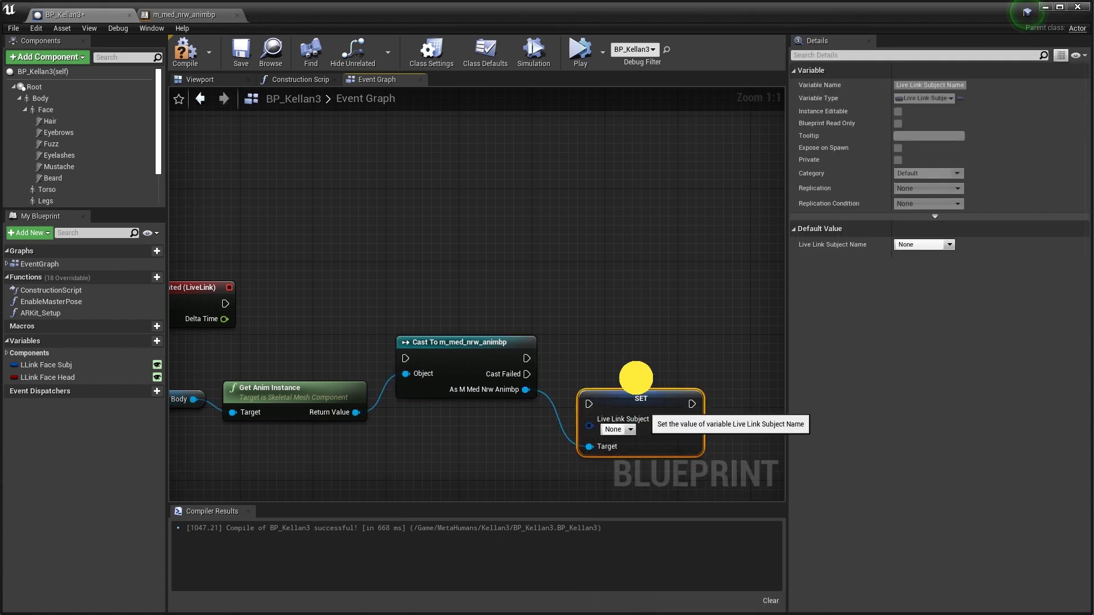
pyautogui.moveTo(646, 417); pyautogui.dragTo(630, 364)
pyautogui.moveTo(527, 358); pyautogui.dragTo(545, 357)
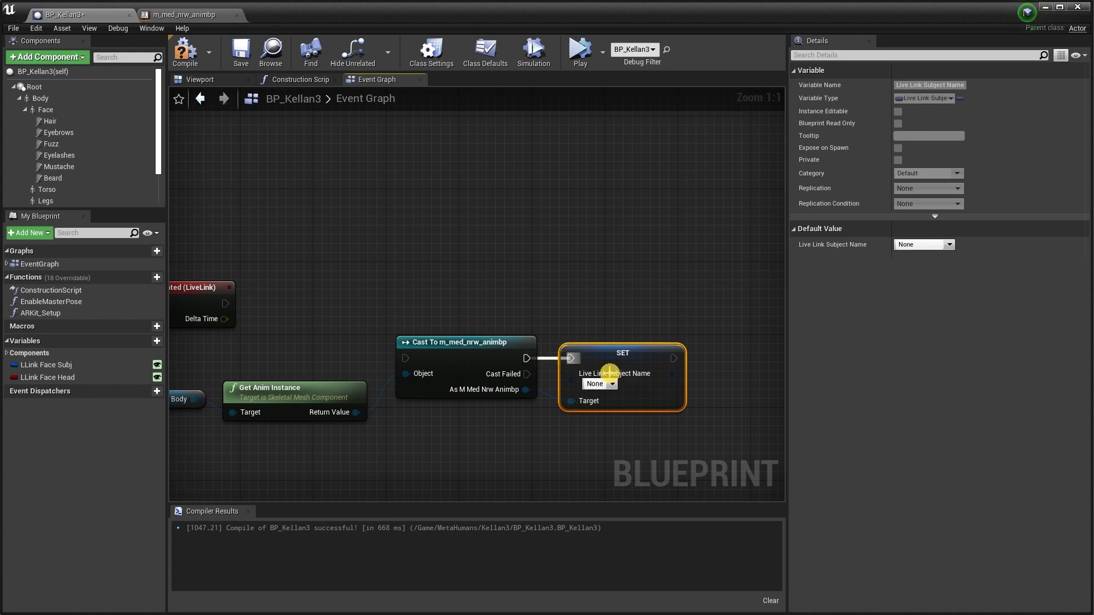
# Duplicate the LLink Face Subj variable and rename the copy LLink Body Subj
pyautogui.moveTo(531, 414); pyautogui.dragTo(570, 408, button='right')
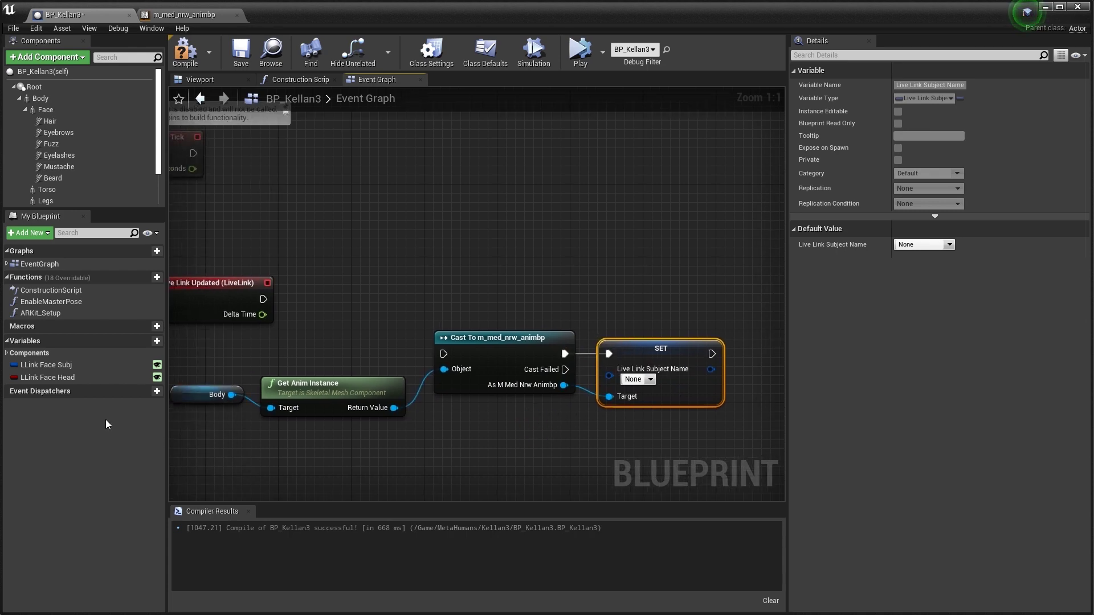
pyautogui.click(56, 366)
pyautogui.rightClick(53, 369)
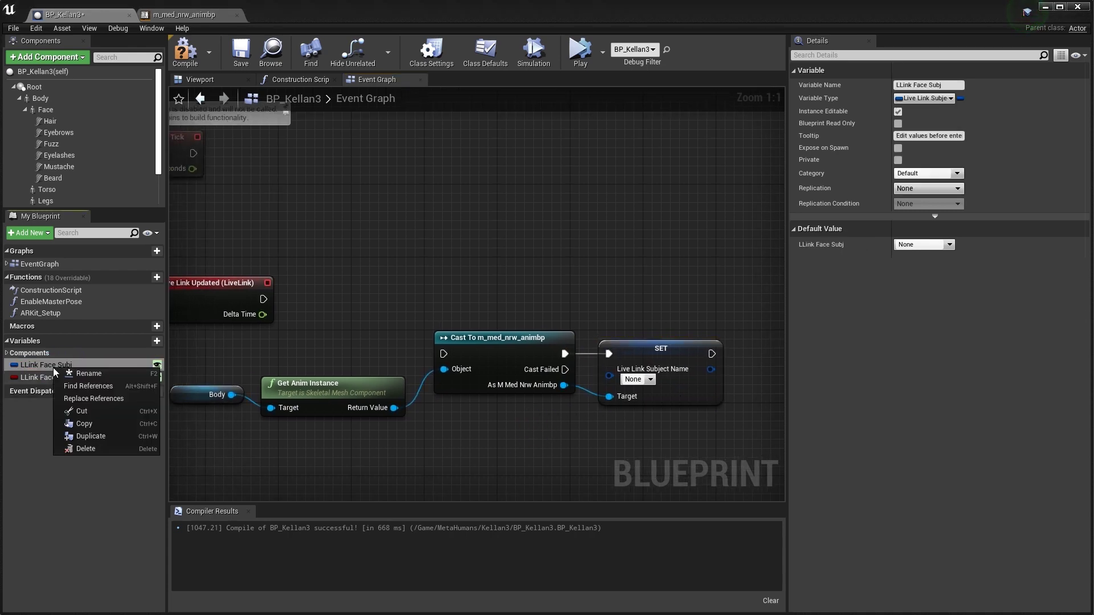
pyautogui.click(86, 436)
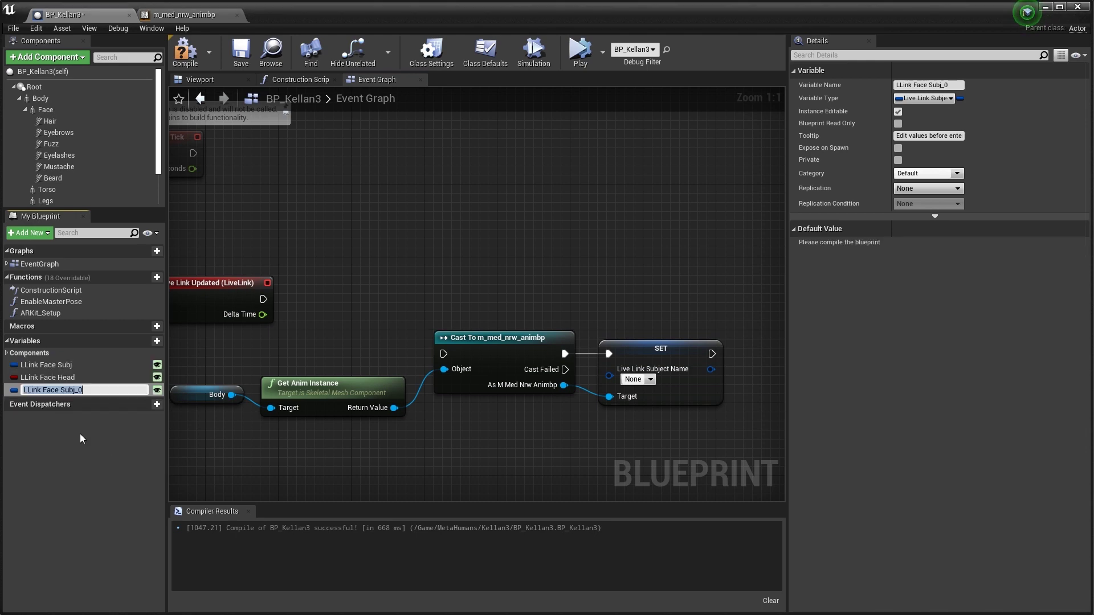
pyautogui.click(53, 389)
pyautogui.write('Body')
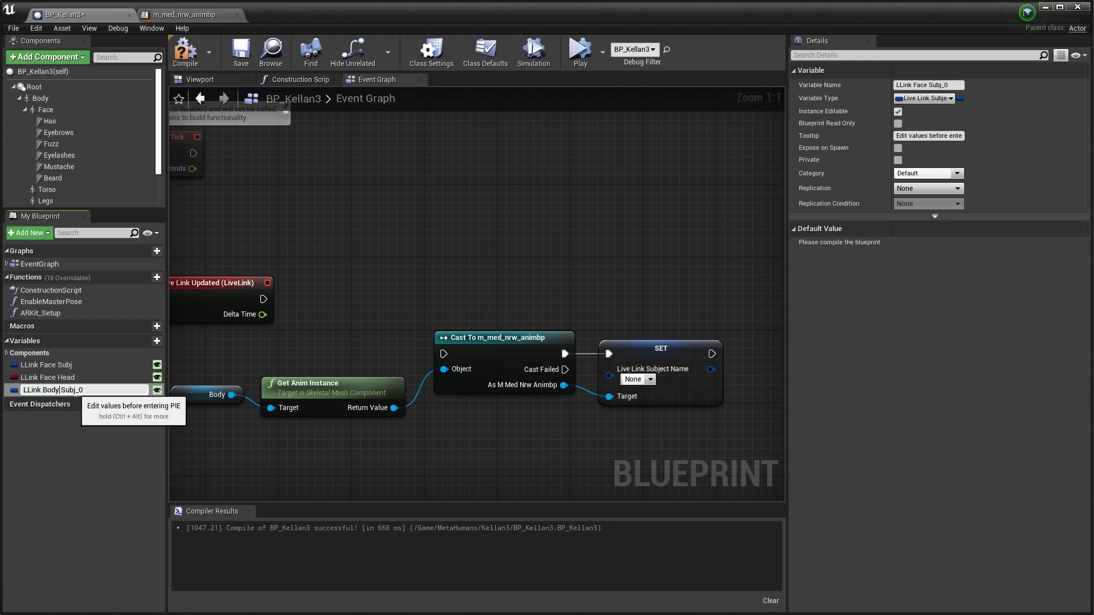
pyautogui.moveTo(76, 390); pyautogui.dragTo(128, 398)
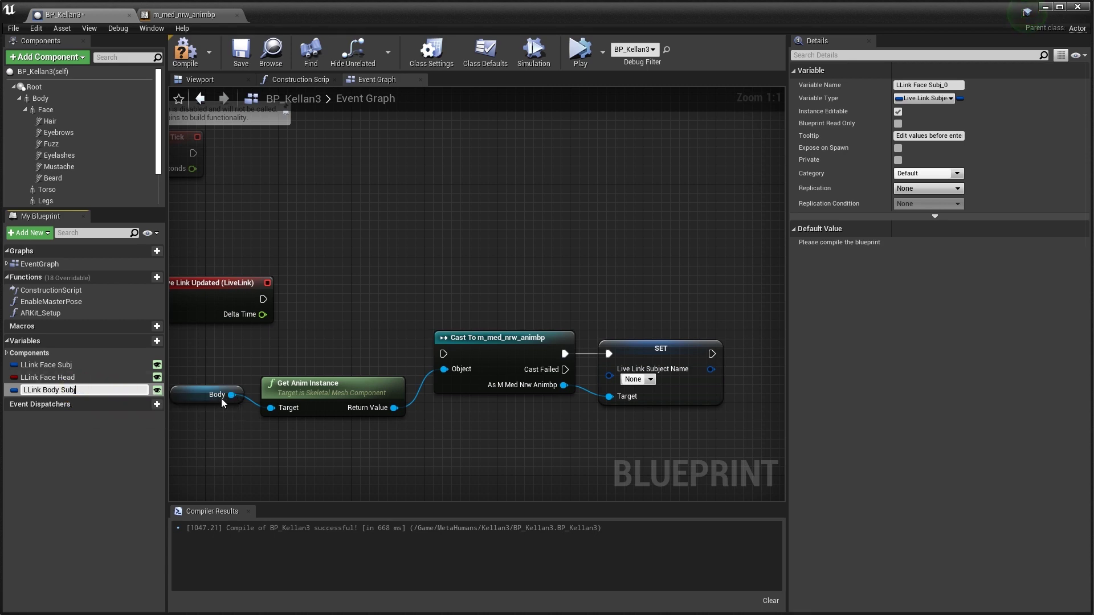
pyautogui.press('Return')
# Connect an LLink Body Subj getter to the SET node's Live Link Subject Name
pyautogui.moveTo(51, 391); pyautogui.dragTo(469, 427)
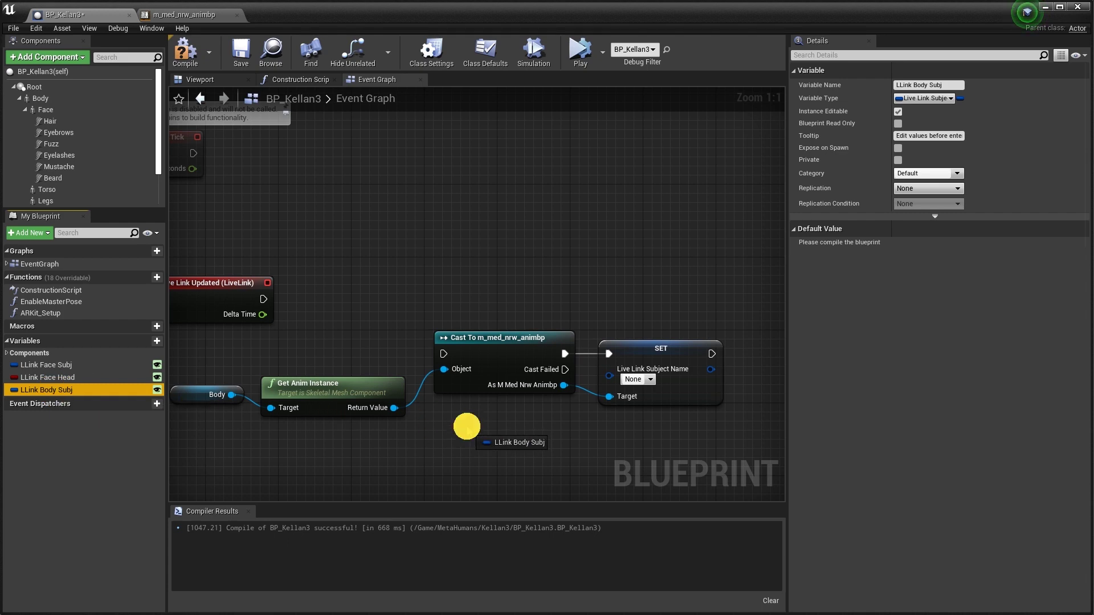
pyautogui.click(500, 436)
pyautogui.moveTo(538, 430); pyautogui.dragTo(610, 374)
# Add a Live Link Setup node after SET, wired to the subject name and Body target
pyautogui.moveTo(669, 349); pyautogui.dragTo(688, 350)
pyautogui.moveTo(664, 447); pyautogui.dragTo(590, 428, button='right')
pyautogui.scroll(-1, 548, 432)
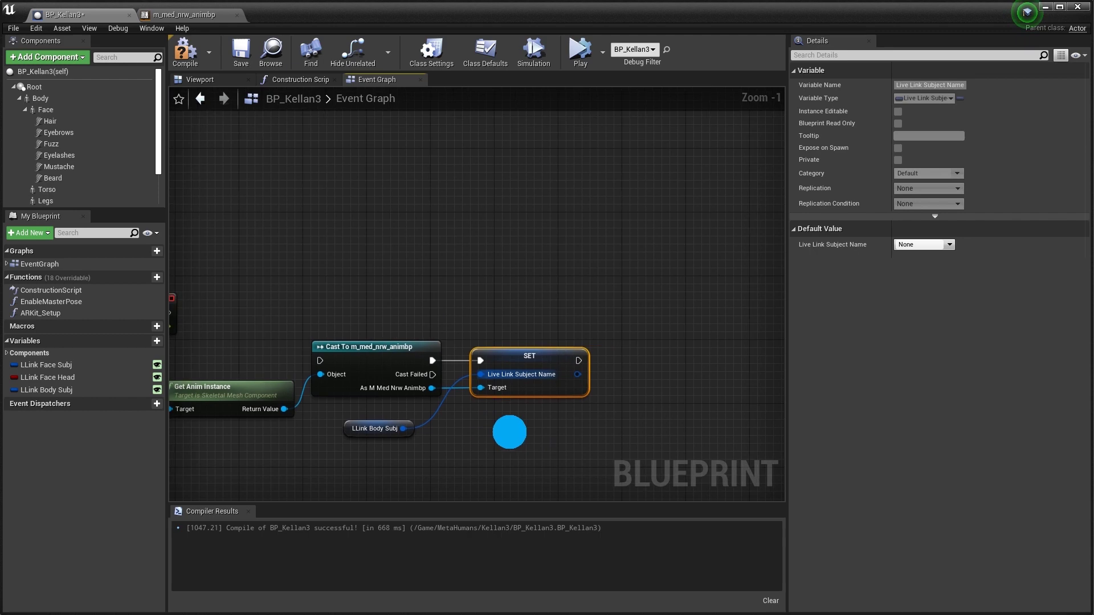
pyautogui.moveTo(578, 361); pyautogui.dragTo(623, 373)
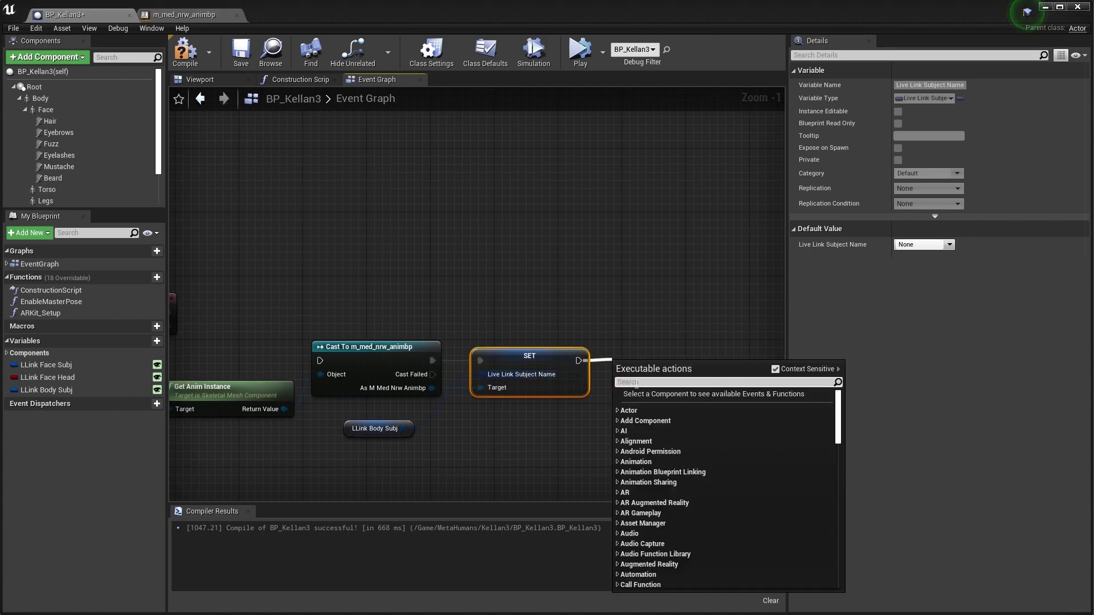
pyautogui.write('livelin')
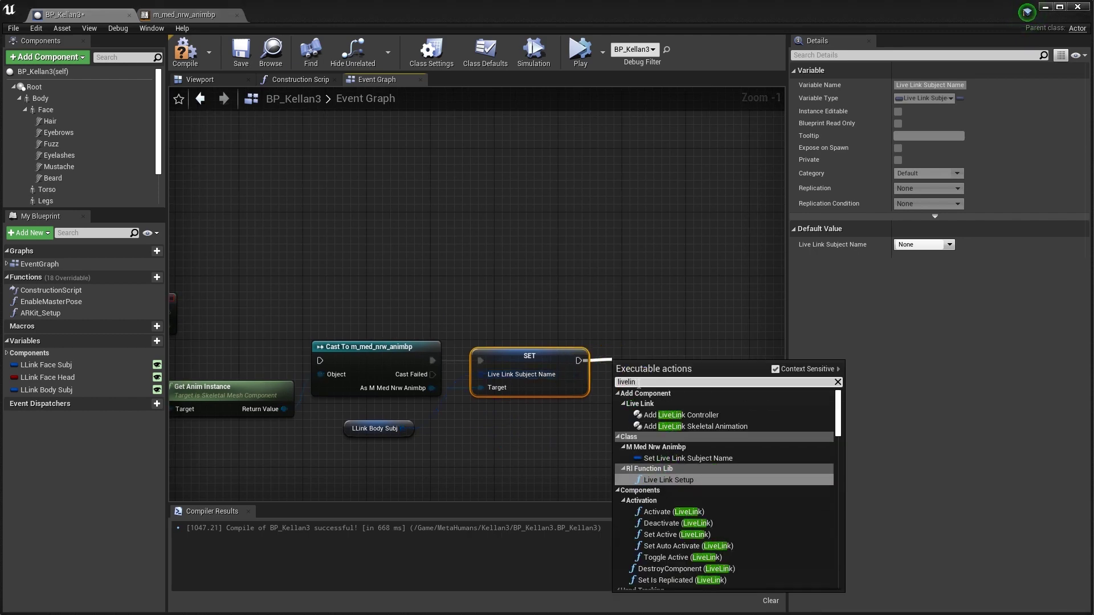
pyautogui.click(672, 481)
pyautogui.moveTo(660, 371); pyautogui.dragTo(677, 355)
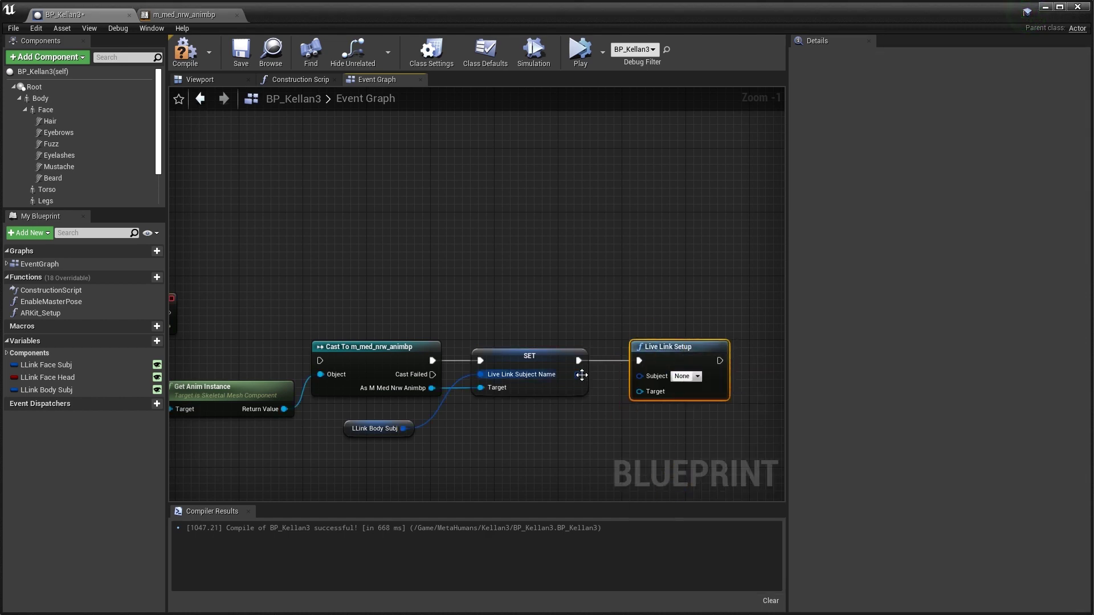
pyautogui.moveTo(578, 374); pyautogui.dragTo(630, 374)
pyautogui.moveTo(616, 405); pyautogui.dragTo(796, 362, button='right')
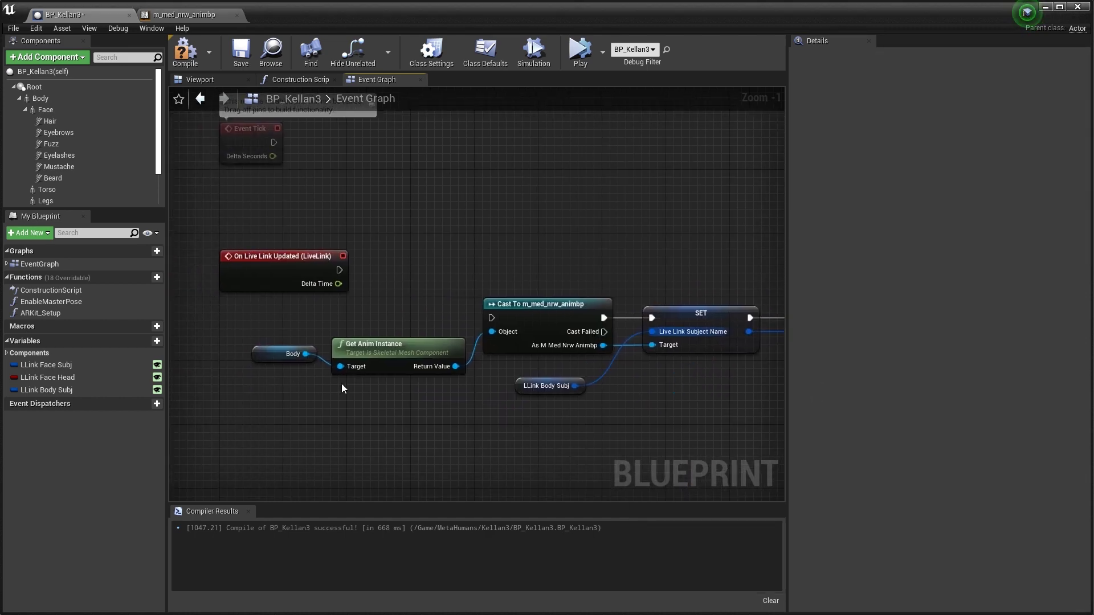
pyautogui.moveTo(342, 366)
pyautogui.mouseDown()
pyautogui.moveTo(793, 360)
pyautogui.moveTo(628, 344)
pyautogui.mouseUp()
pyautogui.scroll(-1, 659, 391)
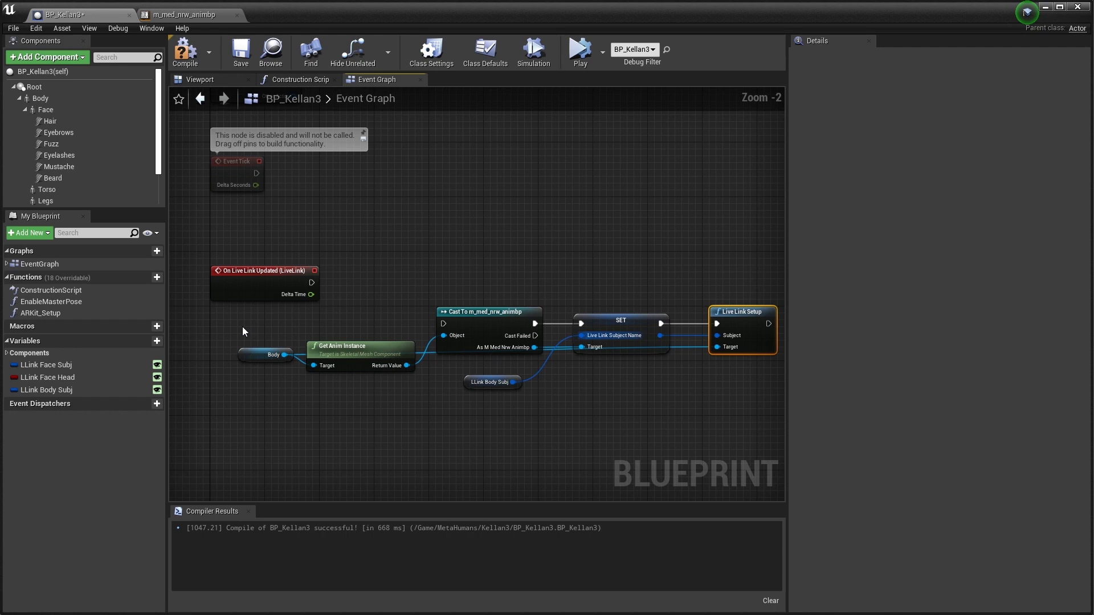
# Trigger the node chain from On Live Link Updated, then compile and save BP_Kellan3
pyautogui.moveTo(241, 327); pyautogui.dragTo(733, 386)
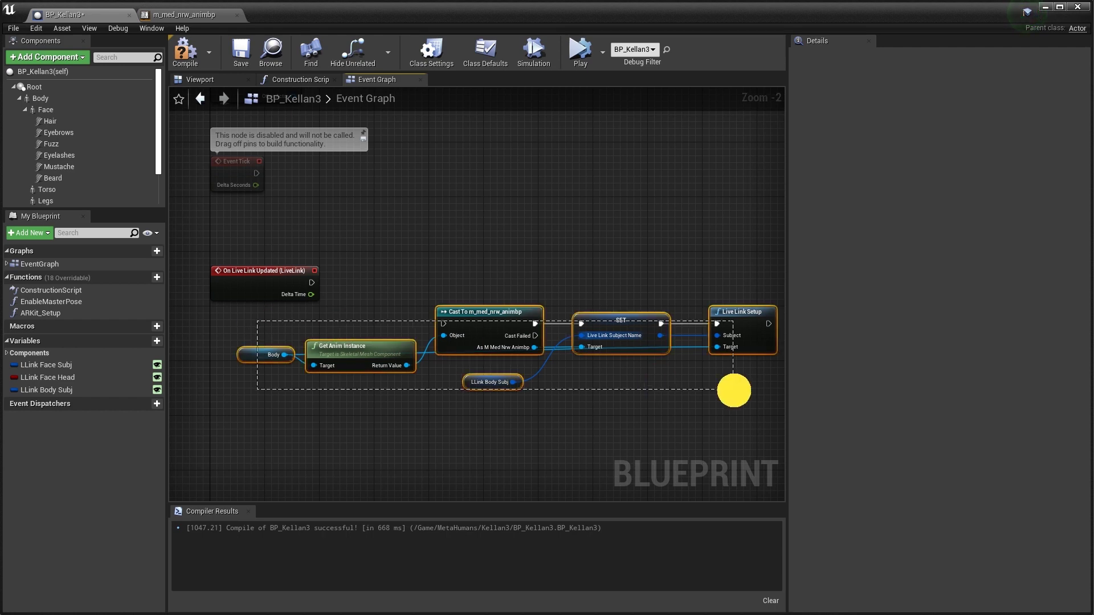
pyautogui.moveTo(481, 323); pyautogui.dragTo(536, 295)
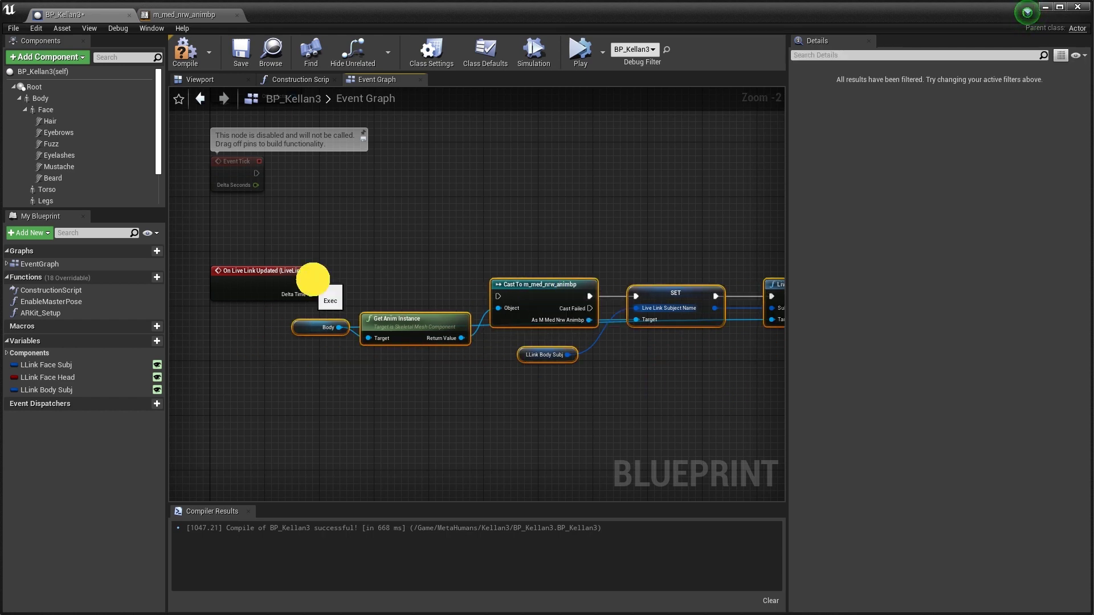
pyautogui.moveTo(313, 280); pyautogui.dragTo(499, 296)
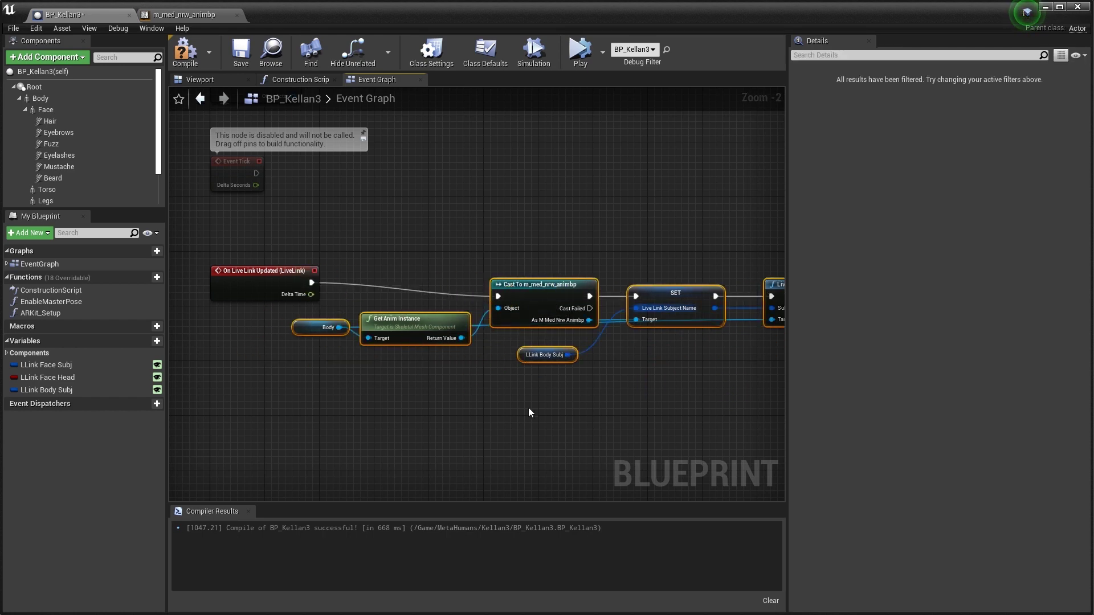
pyautogui.click(182, 57)
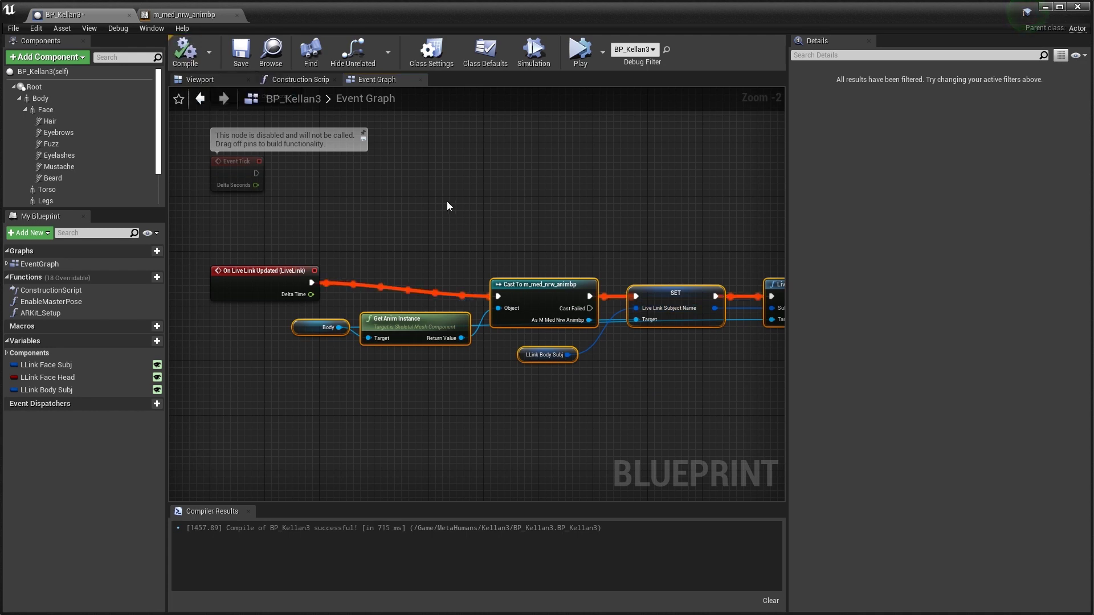
pyautogui.click(239, 61)
pyautogui.click(513, 190)
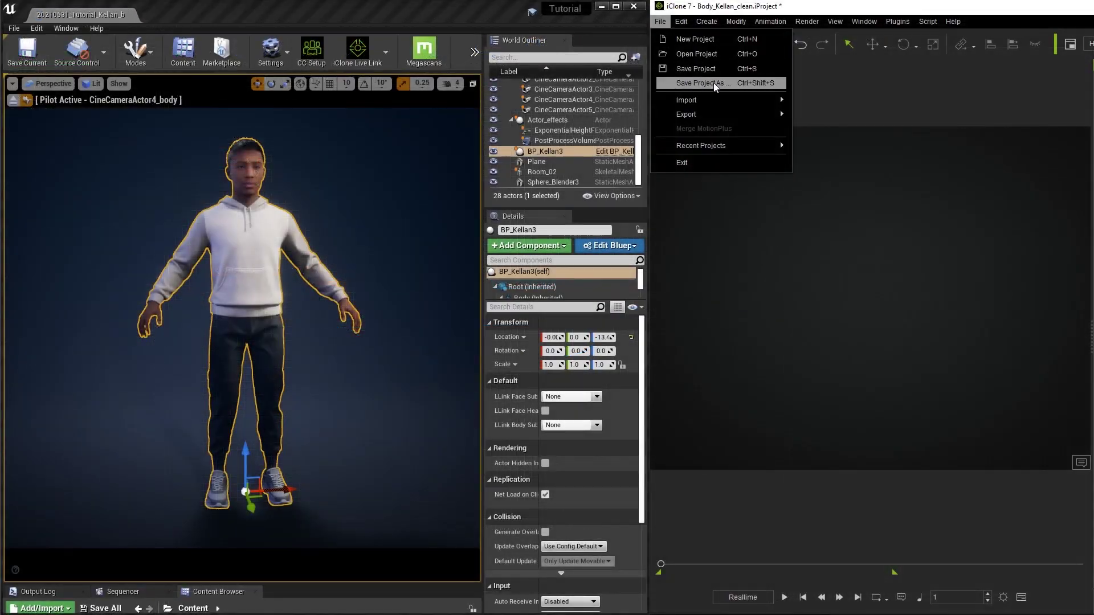
pyautogui.moveTo(686, 100)
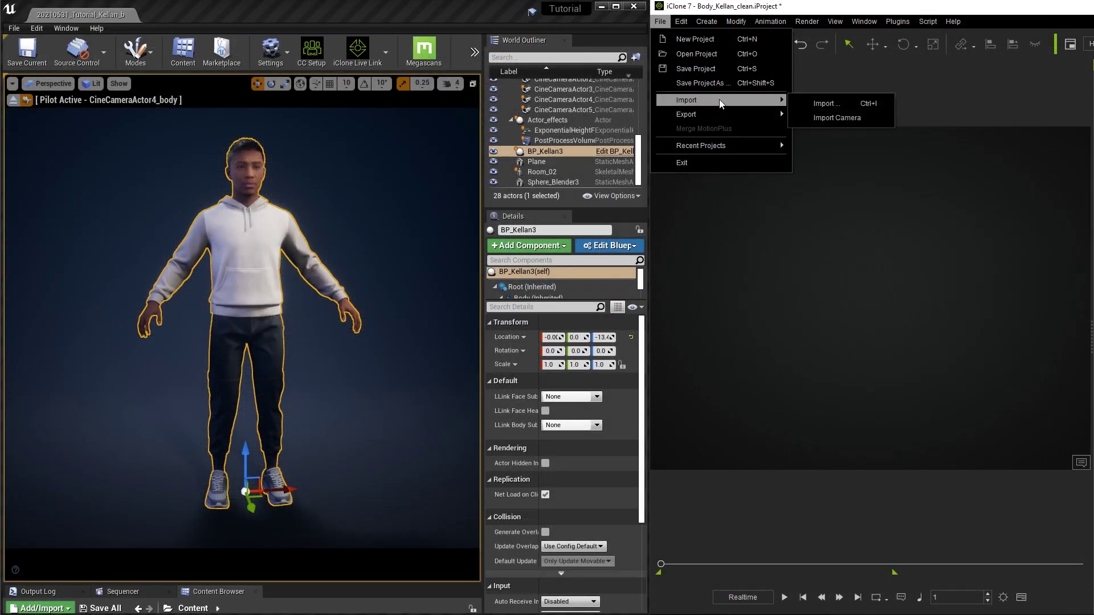
# Import the m_med_nrw_body.iAvatar file into the iClone 7 scene
pyautogui.click(837, 101)
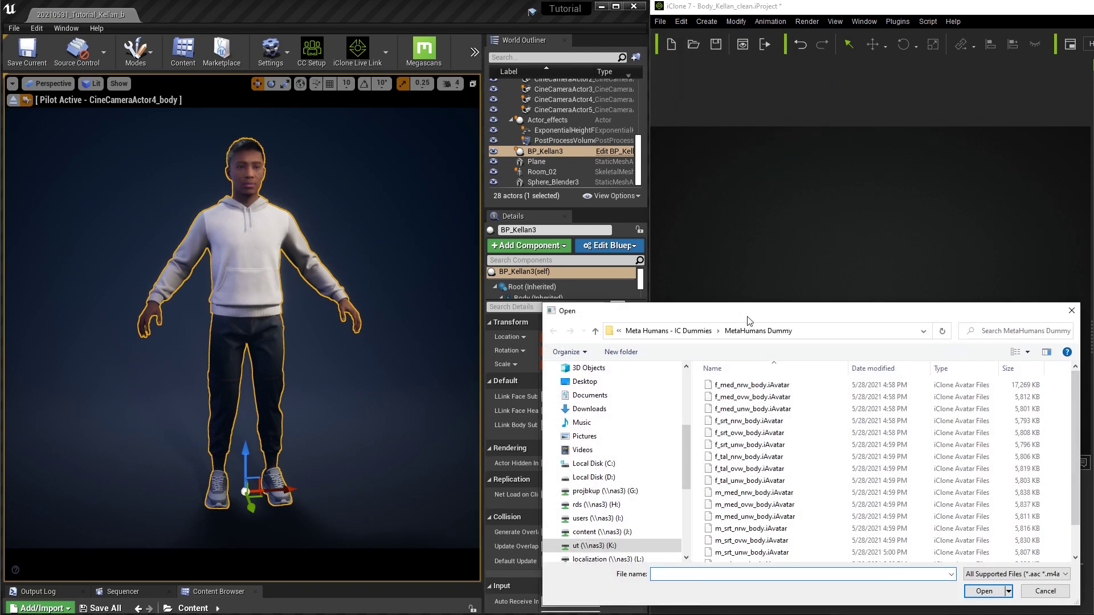
pyautogui.scroll(-1, 774, 436)
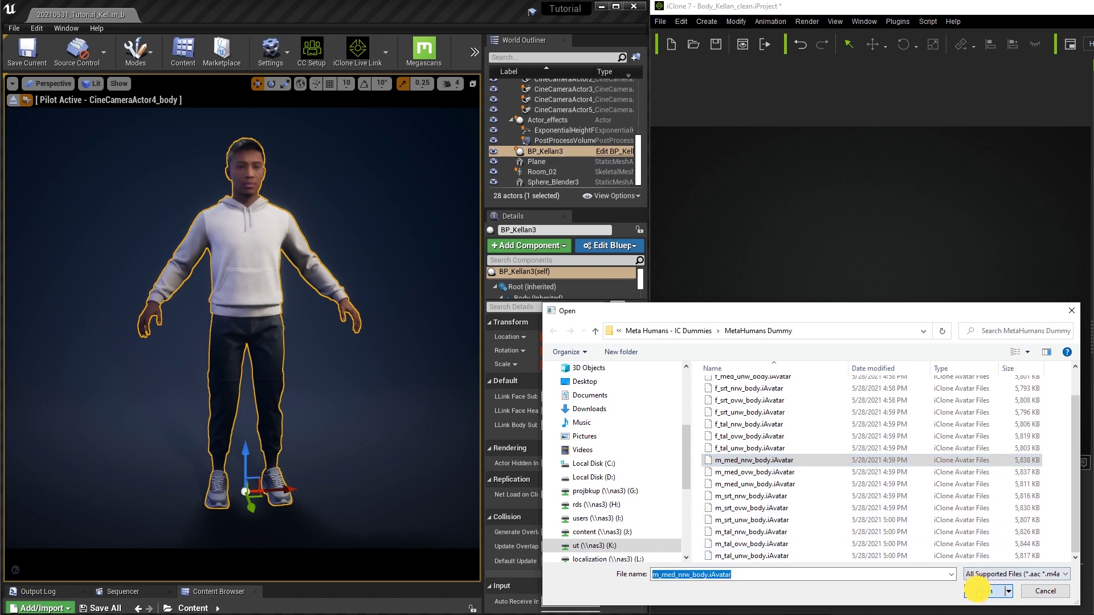
pyautogui.click(983, 591)
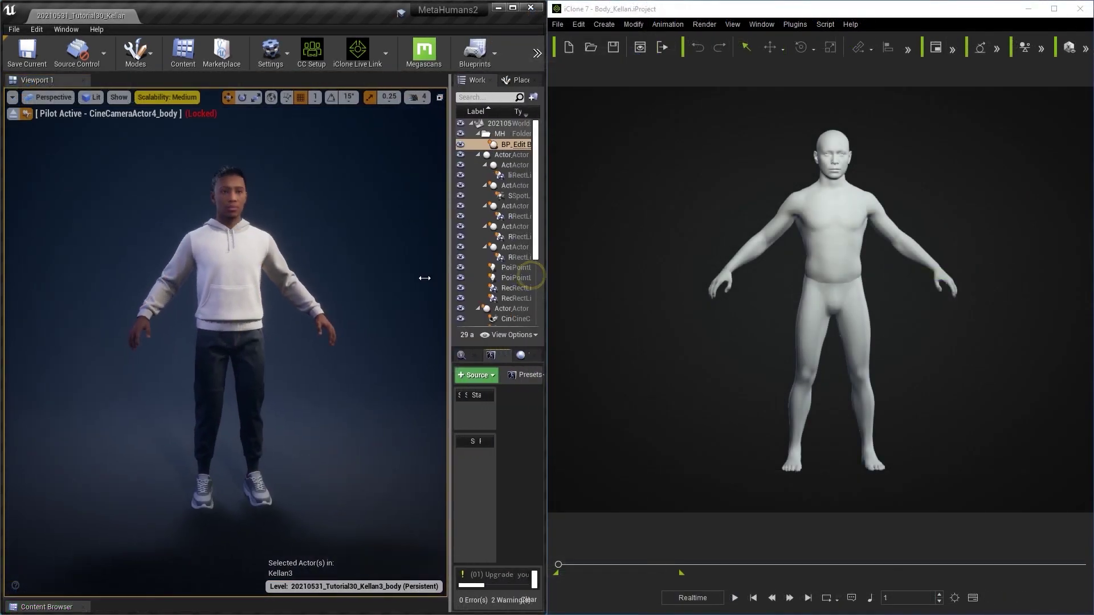
# Add an iClone LiveLink source in Unreal and open iClone's Unreal Live Link panel
pyautogui.moveTo(425, 277); pyautogui.dragTo(334, 278)
pyautogui.click(361, 374)
pyautogui.moveTo(386, 424)
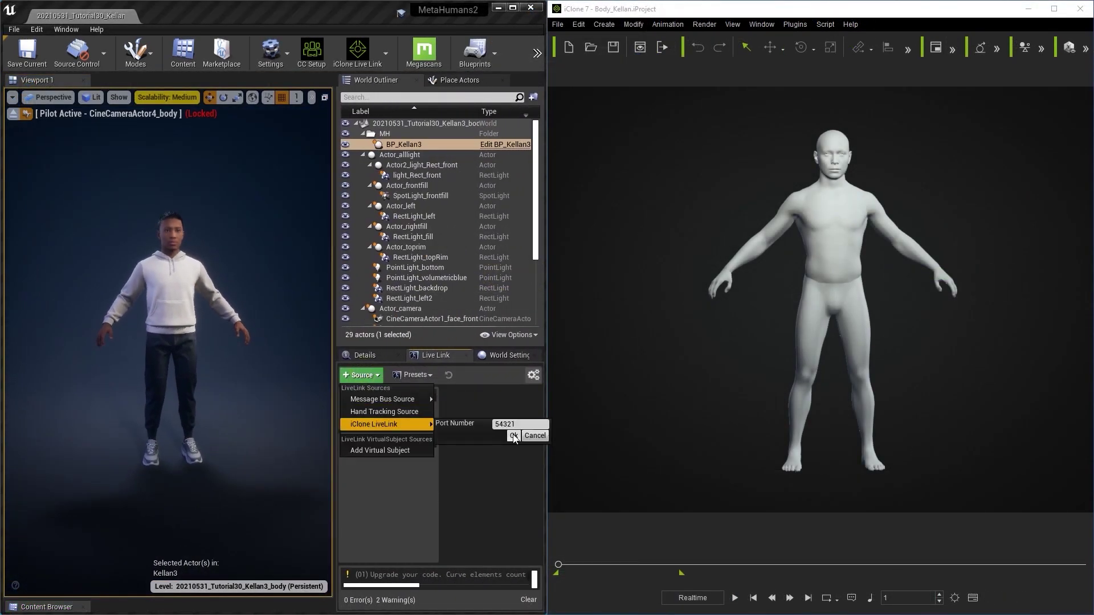
pyautogui.click(514, 436)
pyautogui.click(795, 24)
pyautogui.moveTo(830, 127)
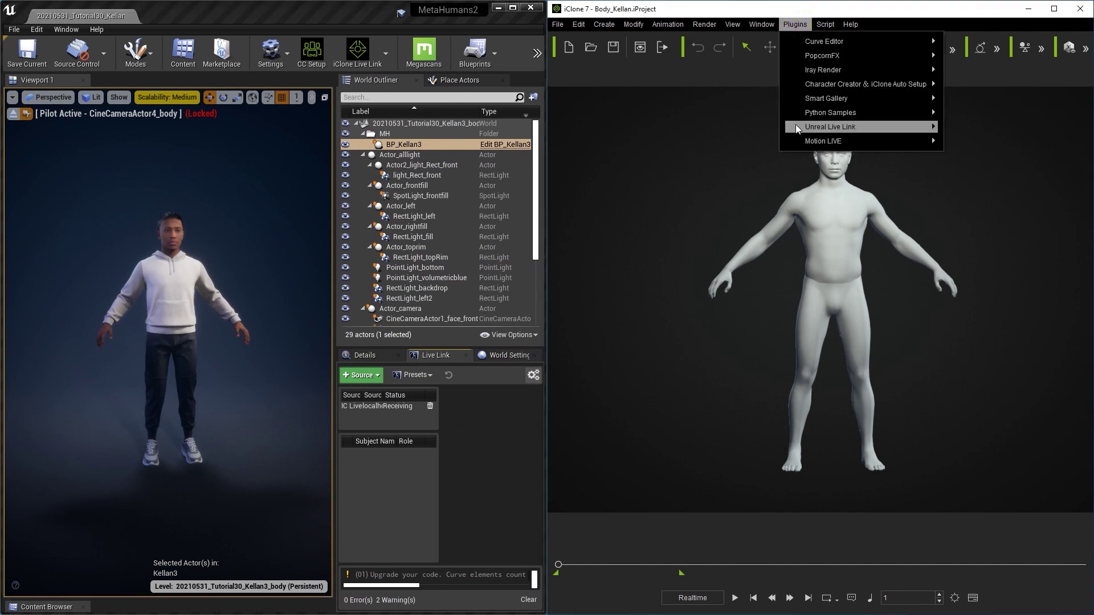
pyautogui.click(704, 130)
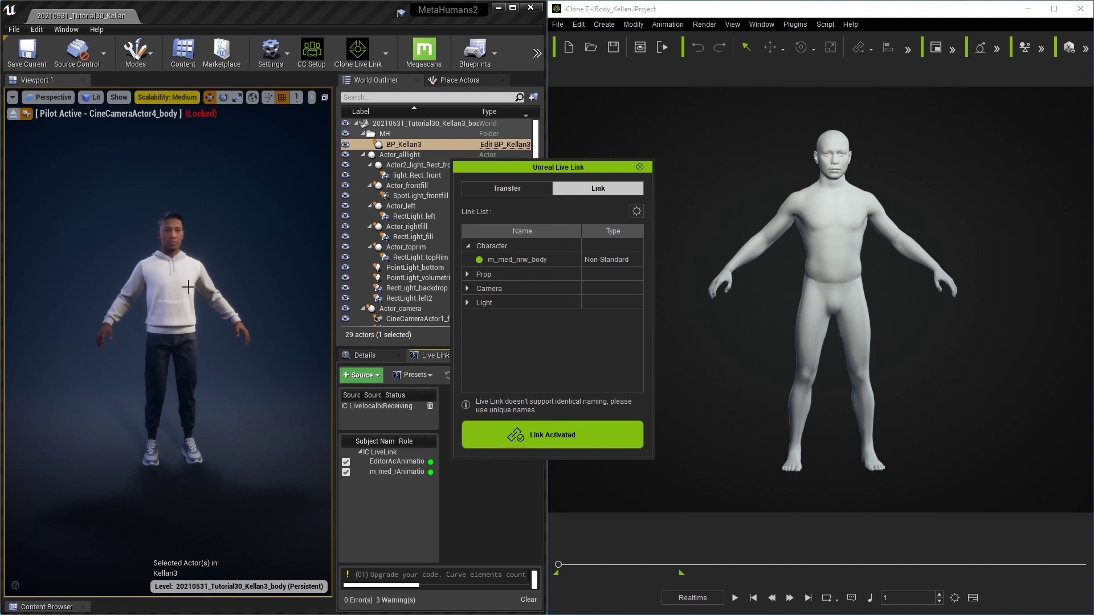
# Set Kellan3's LLink Body Subj to m_med_nrw_body and move the Live Link panel lower
pyautogui.click(356, 357)
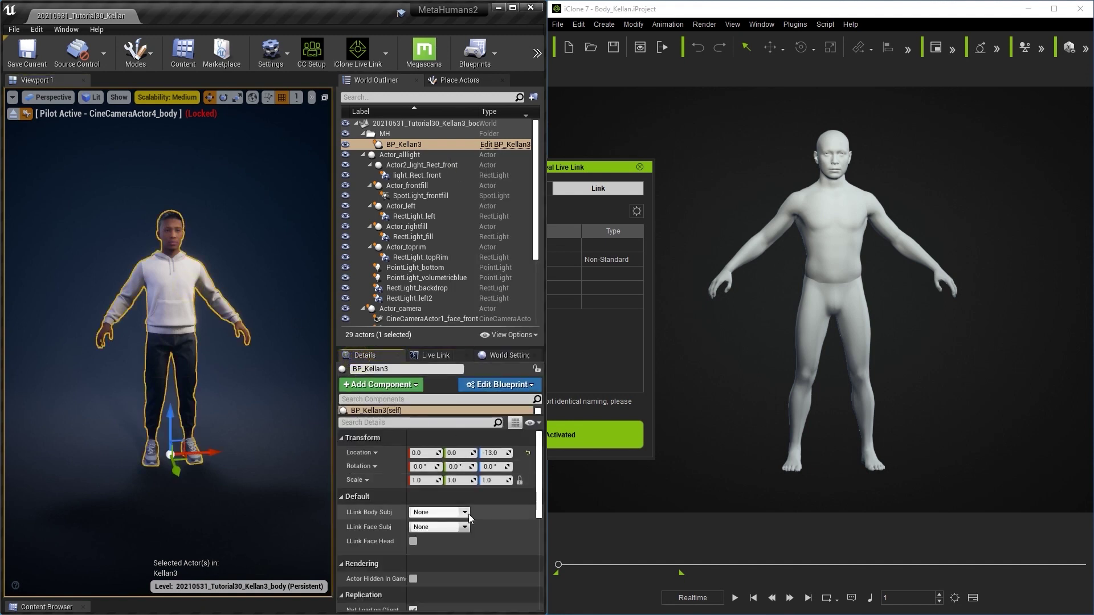
pyautogui.click(465, 513)
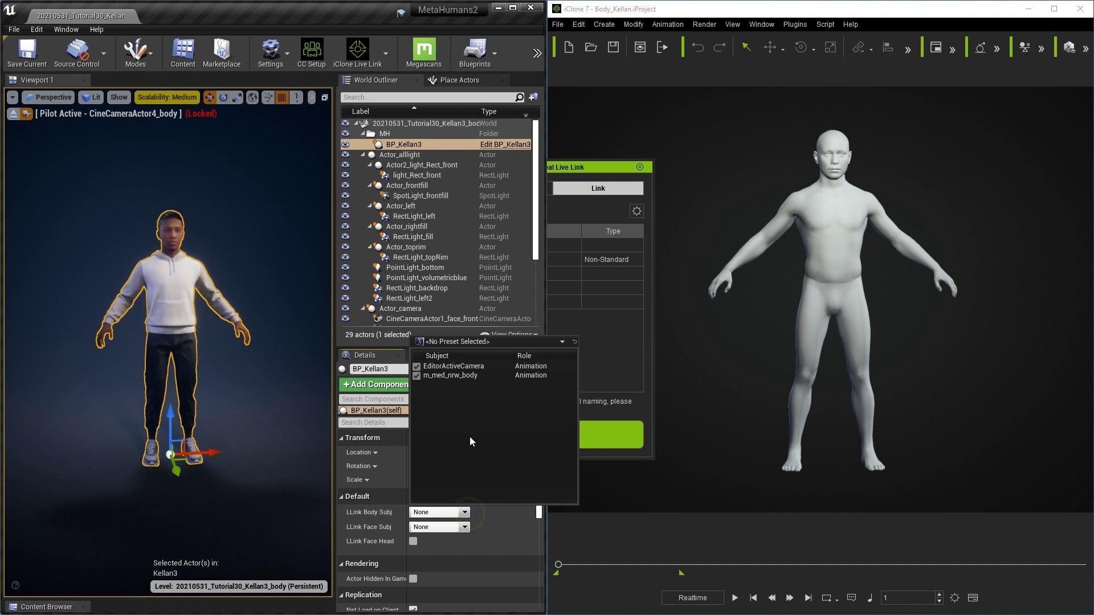
pyautogui.click(450, 375)
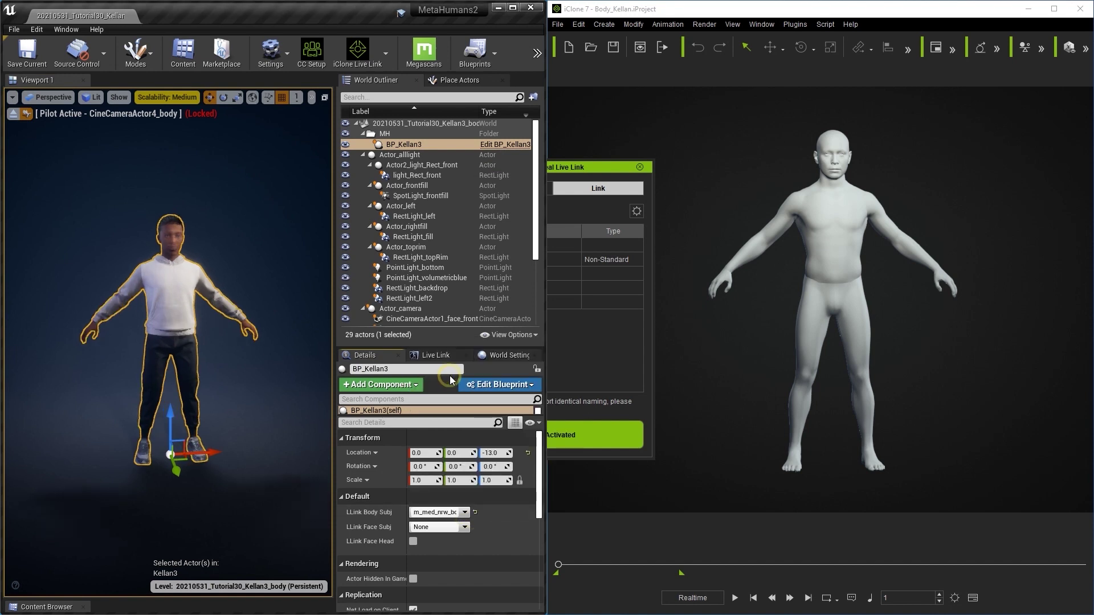
pyautogui.click(604, 166)
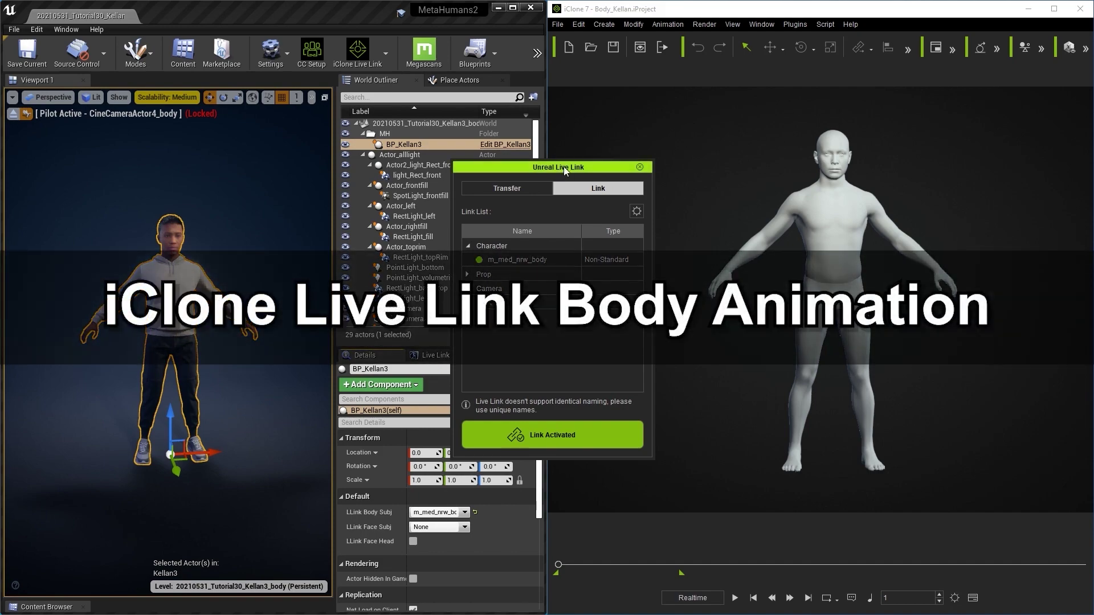
pyautogui.moveTo(563, 167); pyautogui.dragTo(638, 490)
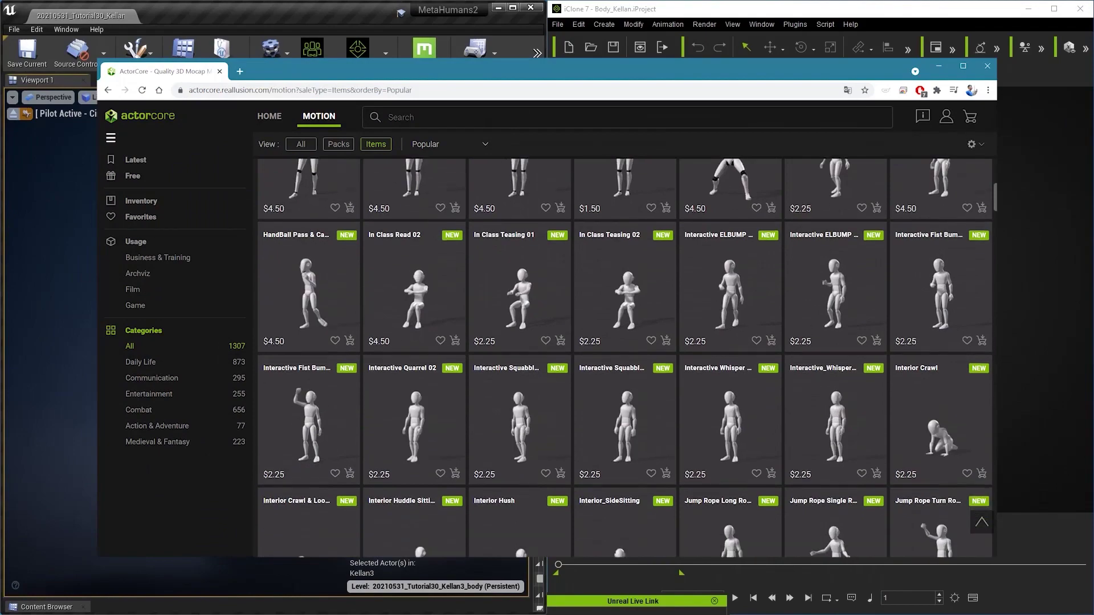
pyautogui.scroll(-2, 624, 359)
pyautogui.scroll(-2, 624, 360)
pyautogui.scroll(-2, 625, 359)
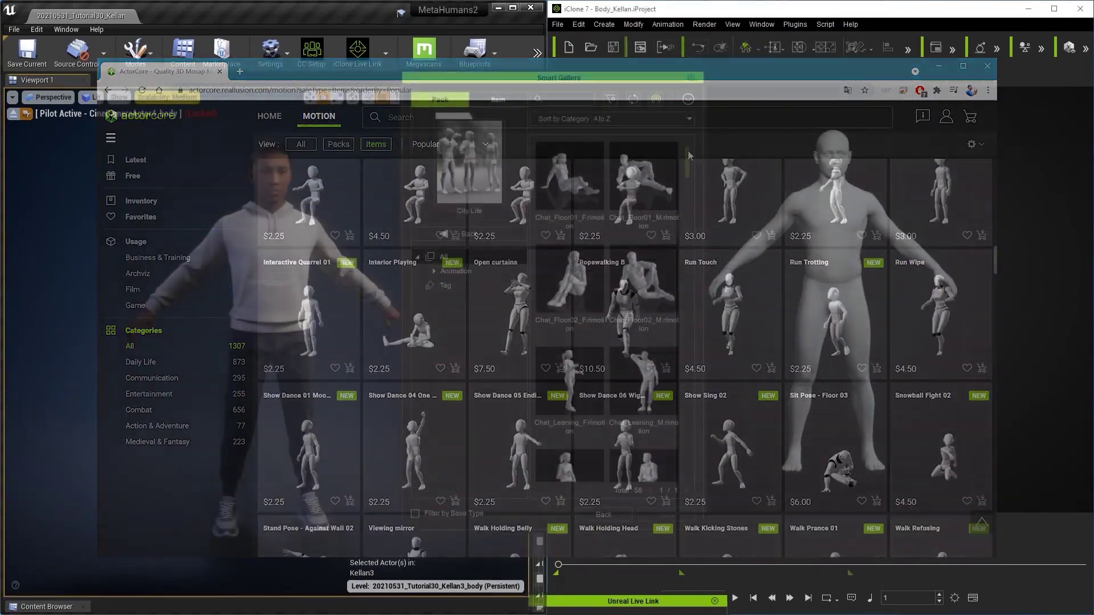
pyautogui.moveTo(688, 151)
pyautogui.mouseDown()
pyautogui.moveTo(691, 261)
pyautogui.moveTo(816, 242)
pyautogui.mouseUp()
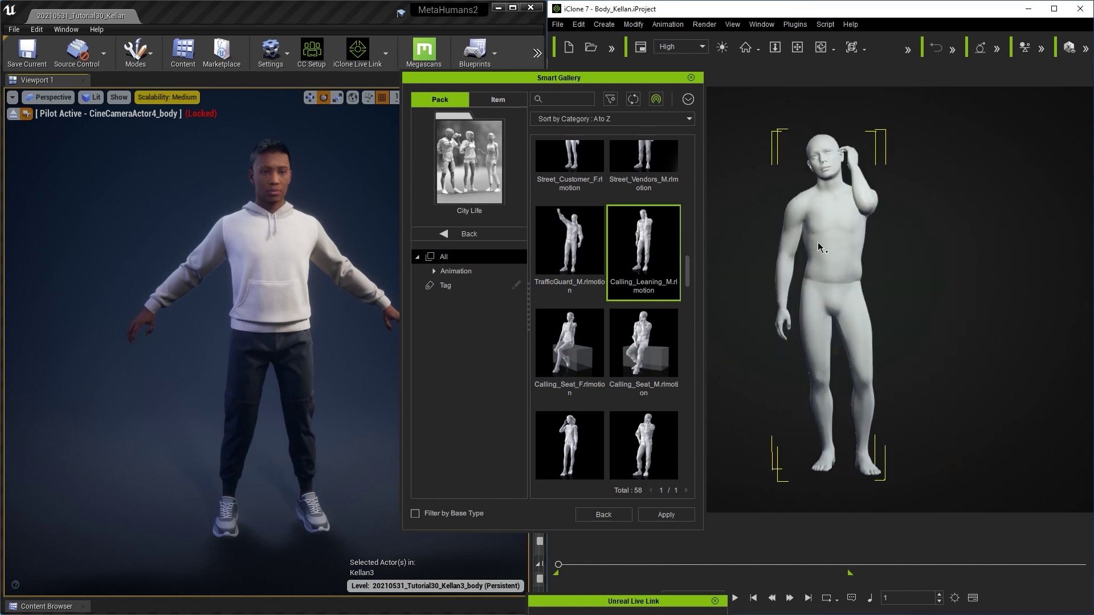
# Bring Unreal forward and scrub the Stand_DanceBattle_M playback back to about frame 440
pyautogui.click(255, 14)
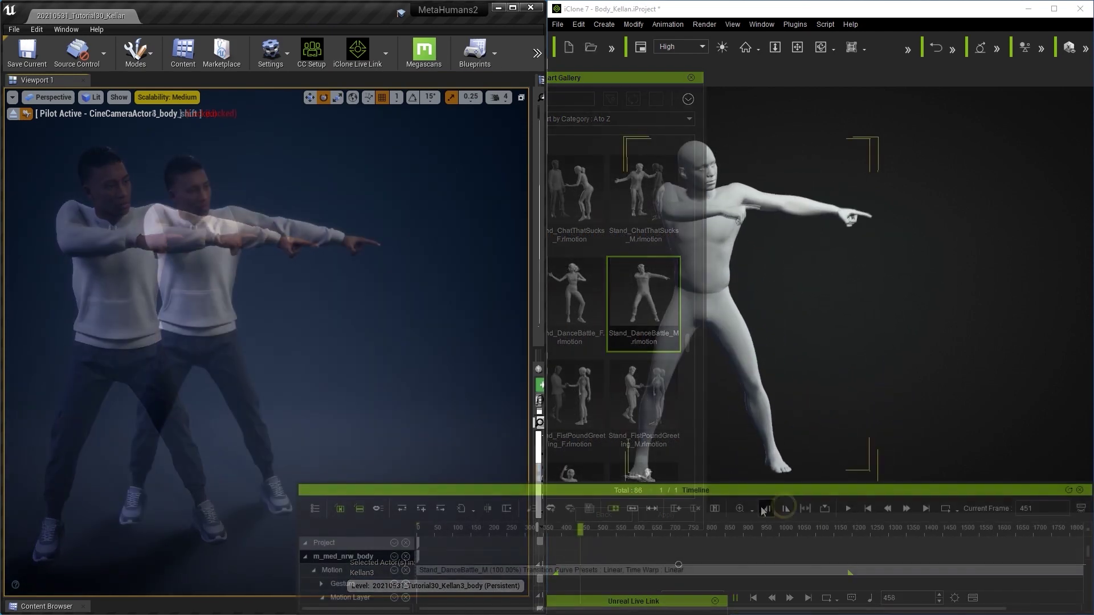
pyautogui.moveTo(567, 527); pyautogui.dragTo(576, 526)
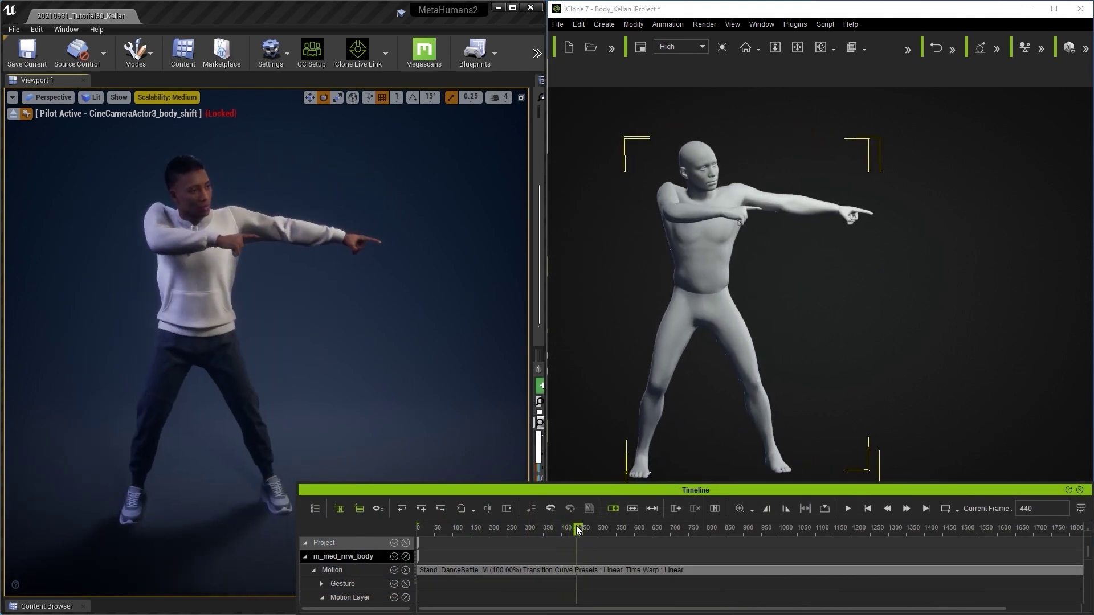
pyautogui.scroll(-3, 617, 567)
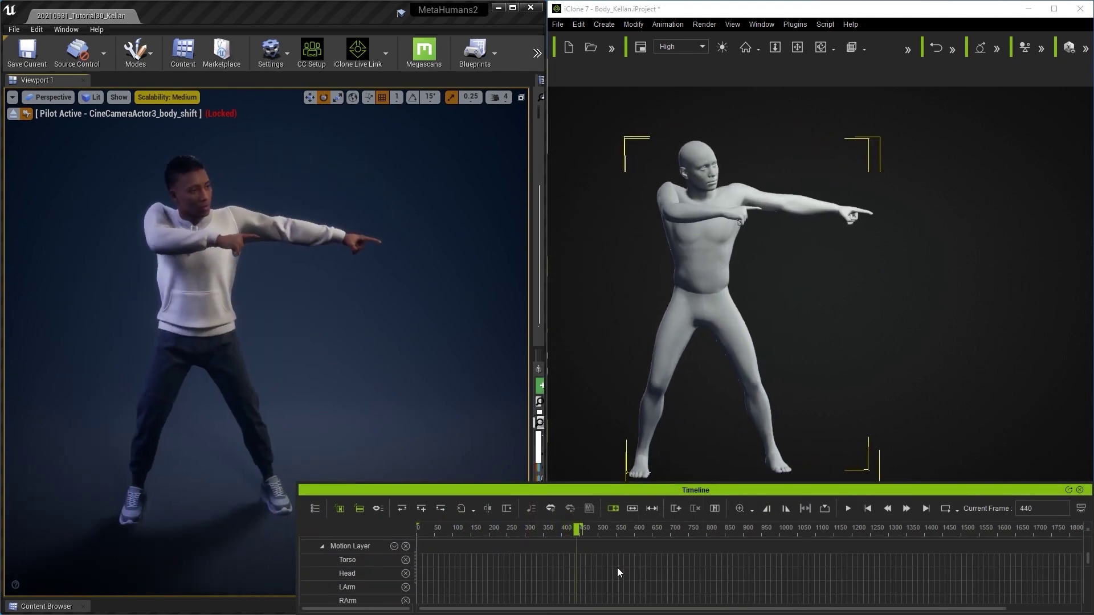
# At frame 437, raise the left arm to point high and lean the torso with the chest effector
pyautogui.doubleClick(576, 587)
pyautogui.moveTo(855, 258); pyautogui.dragTo(973, 241, button='middle')
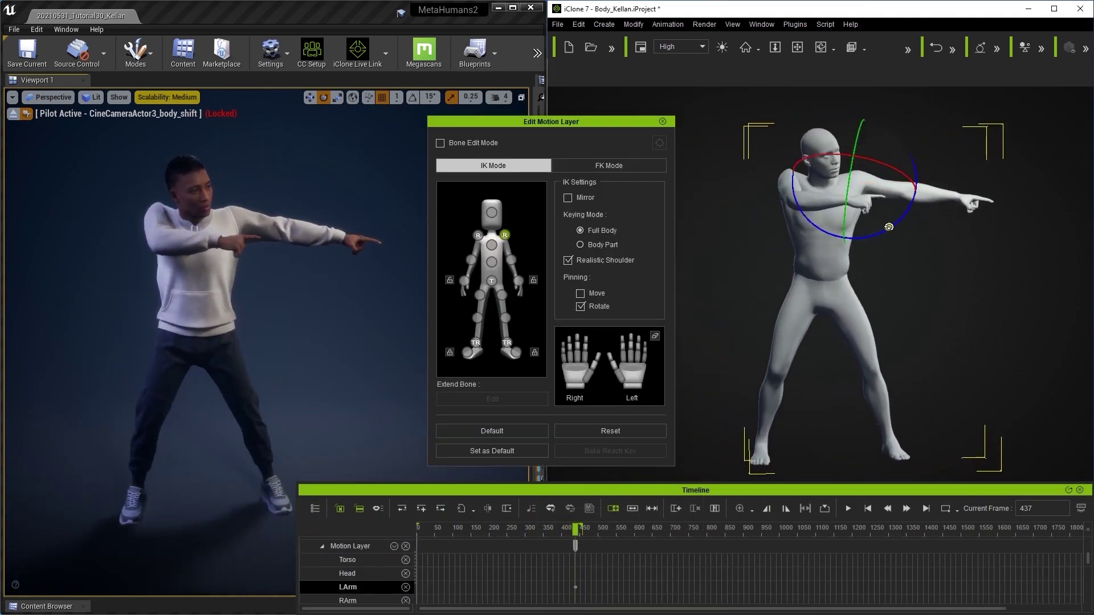
pyautogui.moveTo(888, 227); pyautogui.dragTo(582, 265)
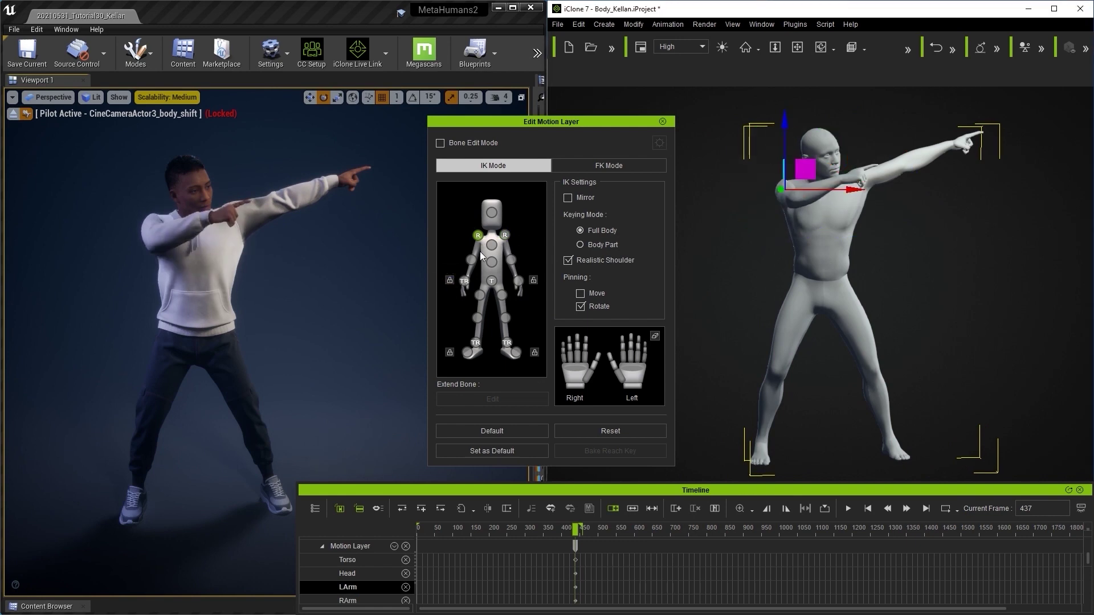
pyautogui.click(804, 184)
pyautogui.moveTo(821, 136); pyautogui.dragTo(855, 171)
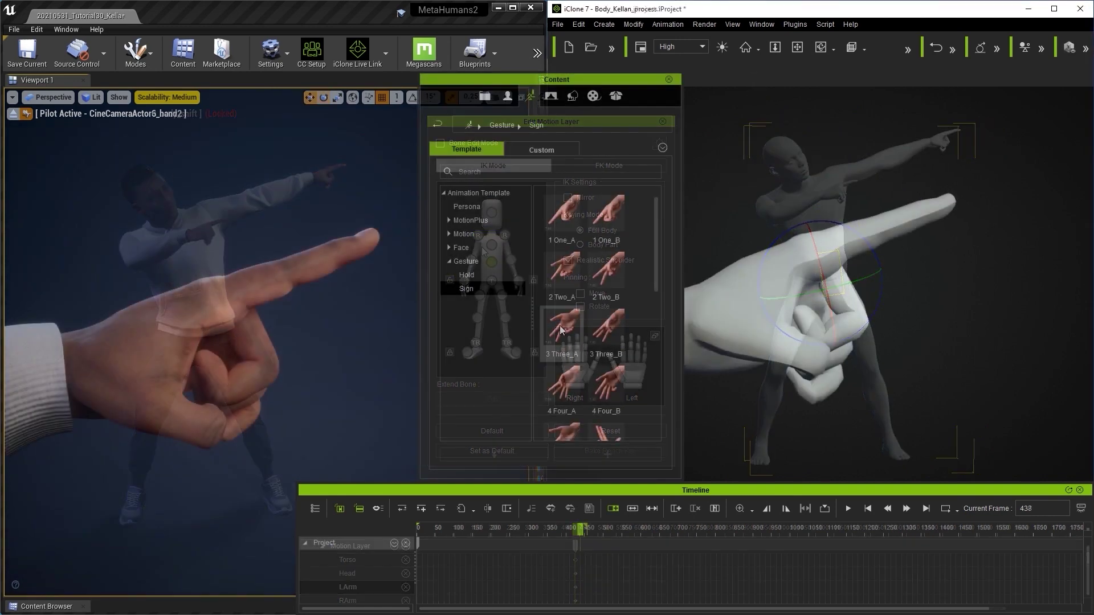
pyautogui.scroll(-3, 560, 364)
pyautogui.scroll(-3, 560, 364)
pyautogui.moveTo(607, 350); pyautogui.dragTo(794, 295)
pyautogui.moveTo(561, 410); pyautogui.dragTo(753, 314)
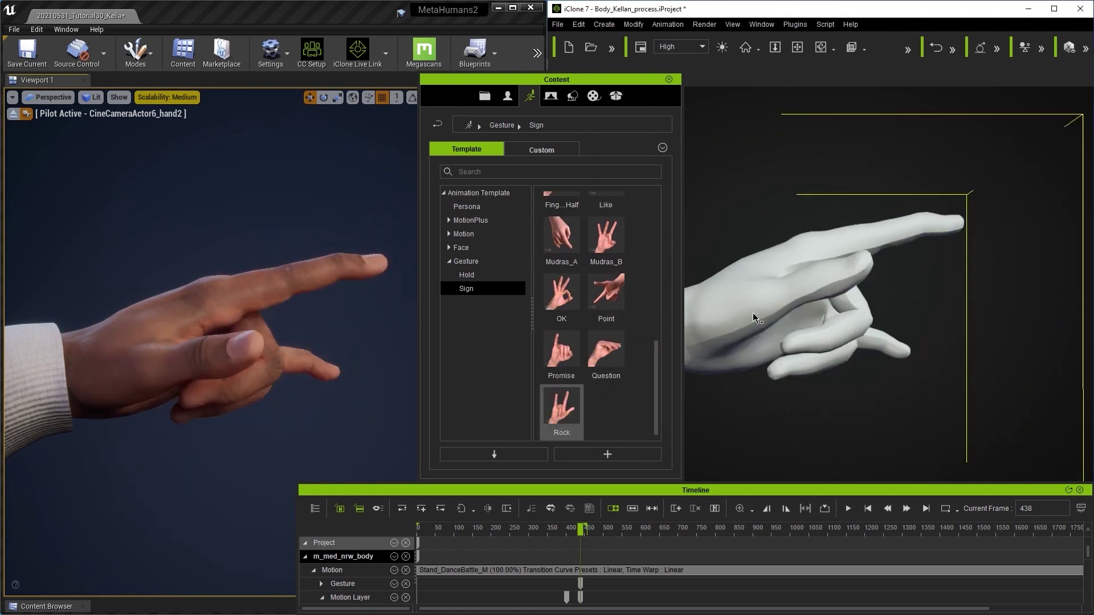
# Apply a Sign pointing gesture to the hand and select the left middle finger to refine it
pyautogui.click(670, 79)
pyautogui.scroll(-3, 814, 550)
pyautogui.keyDown('ctrl'); pyautogui.scroll(5, 814, 550); pyautogui.keyUp('ctrl')
pyautogui.doubleClick(751, 555)
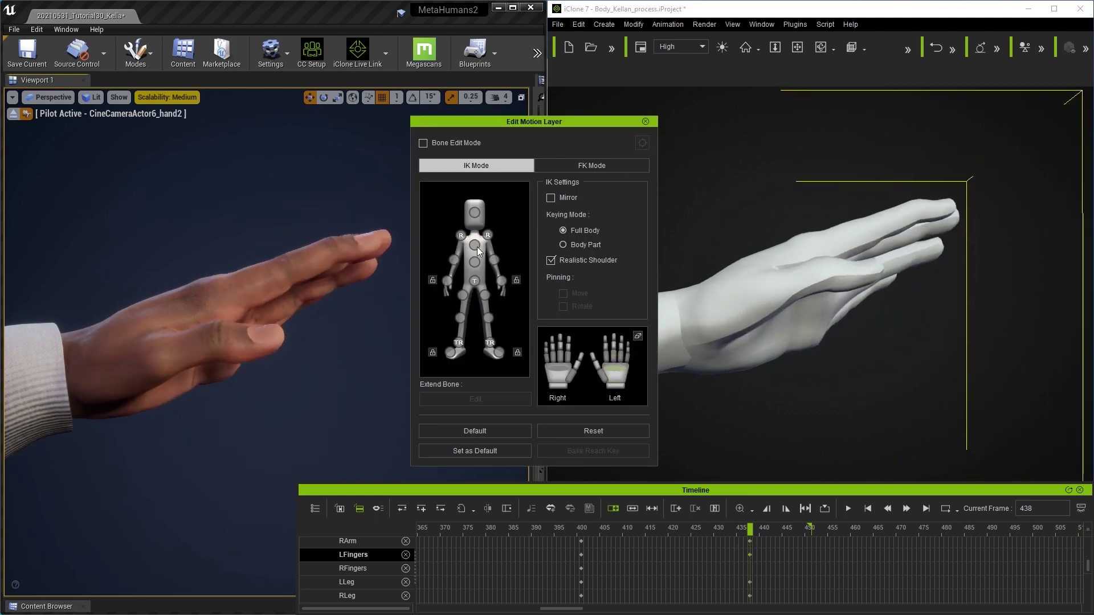
pyautogui.click(615, 356)
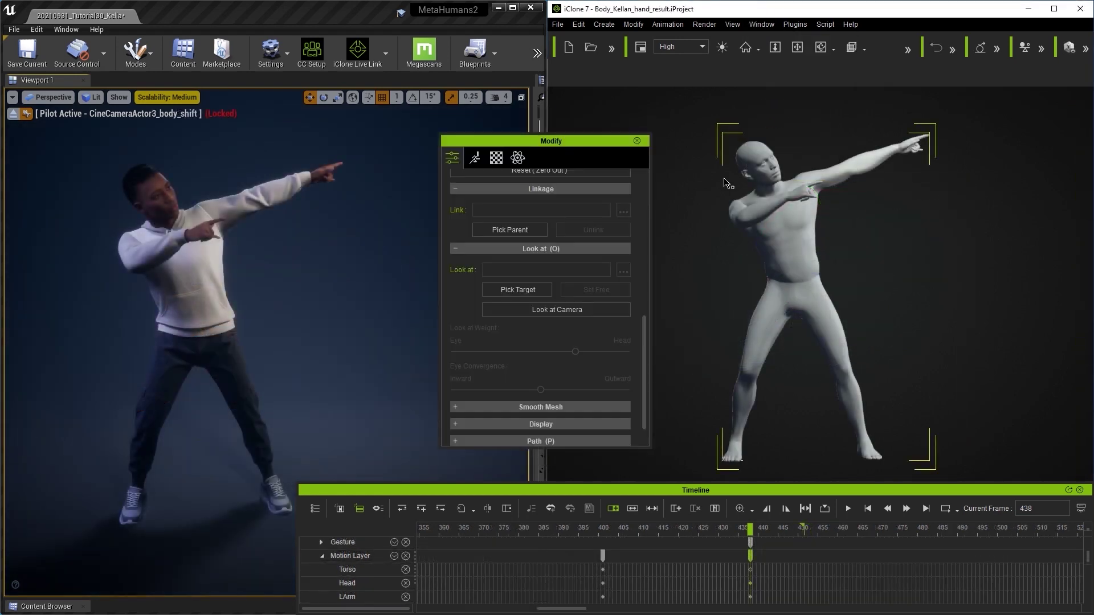
# Make the head look at the camera and add a box primitive scaled to 10
pyautogui.click(581, 309)
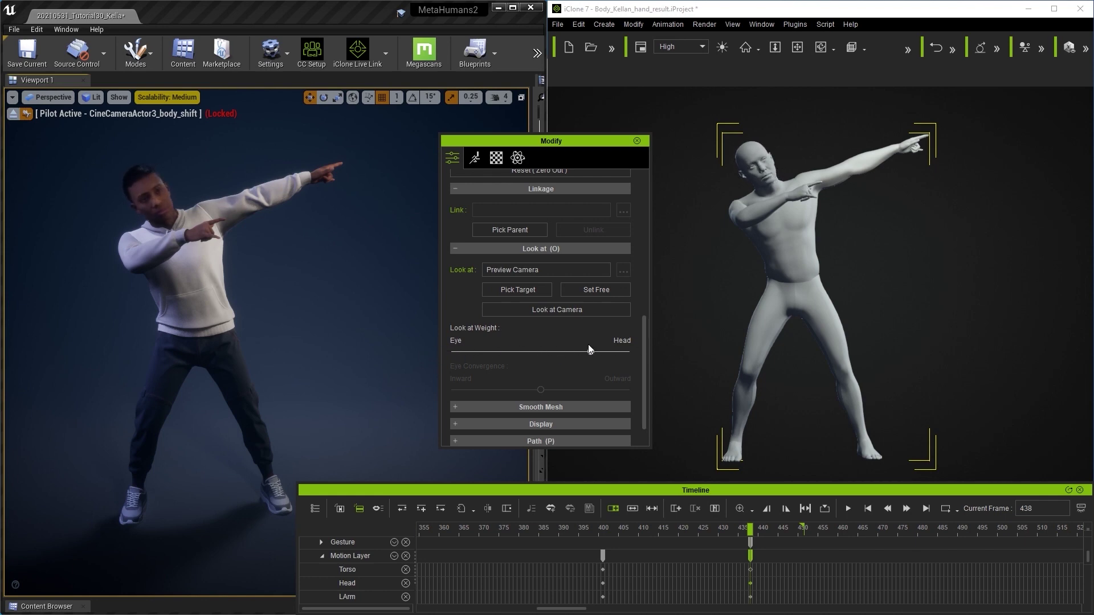
pyautogui.click(608, 22)
pyautogui.moveTo(640, 41)
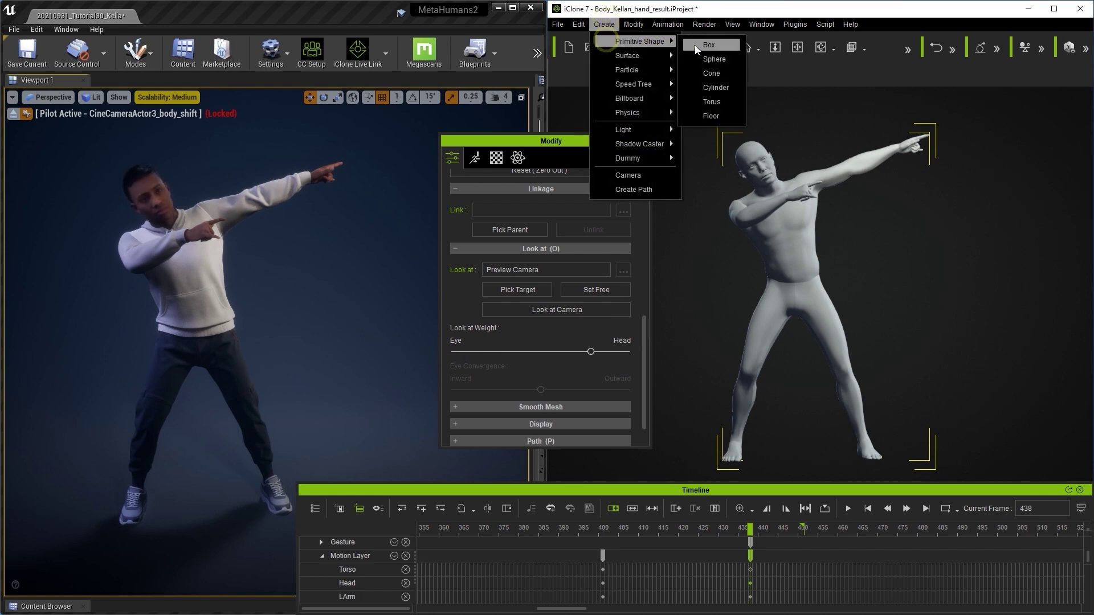
pyautogui.click(697, 45)
pyautogui.moveTo(644, 326); pyautogui.dragTo(644, 222)
pyautogui.write('100.000')
pyautogui.press('Return')
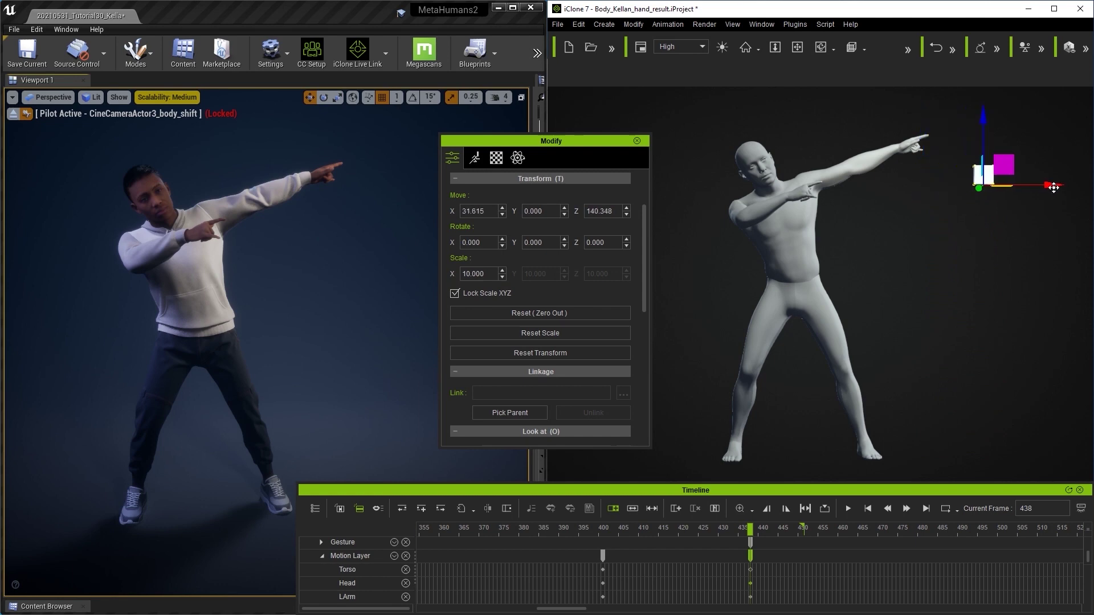
pyautogui.scroll(-5, 643, 345)
pyautogui.moveTo(988, 172); pyautogui.dragTo(1048, 192, button='right')
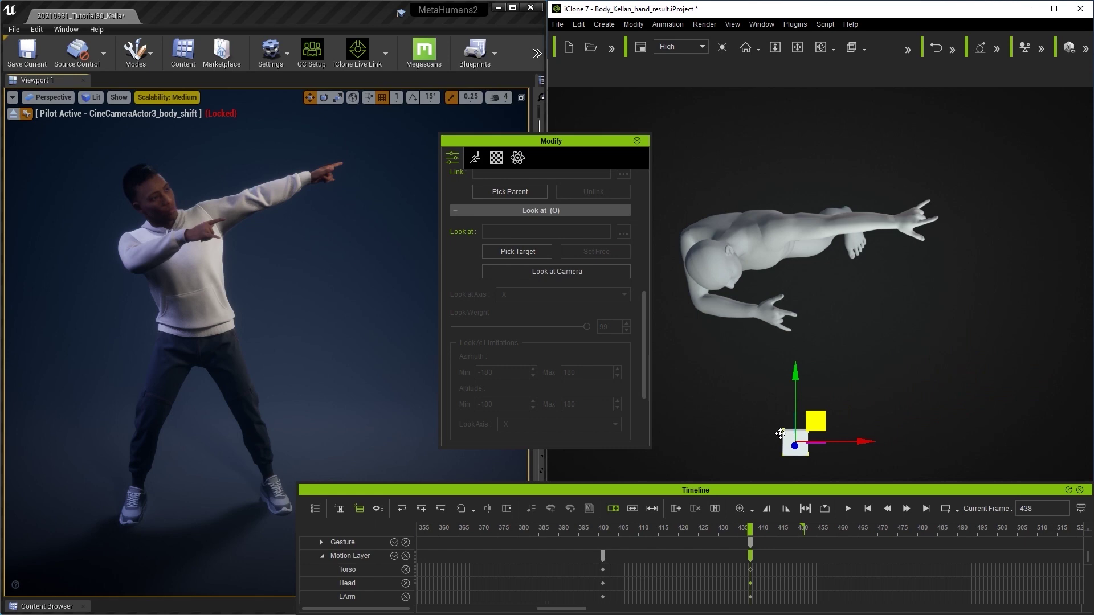
pyautogui.moveTo(1022, 332); pyautogui.dragTo(983, 153, button='right')
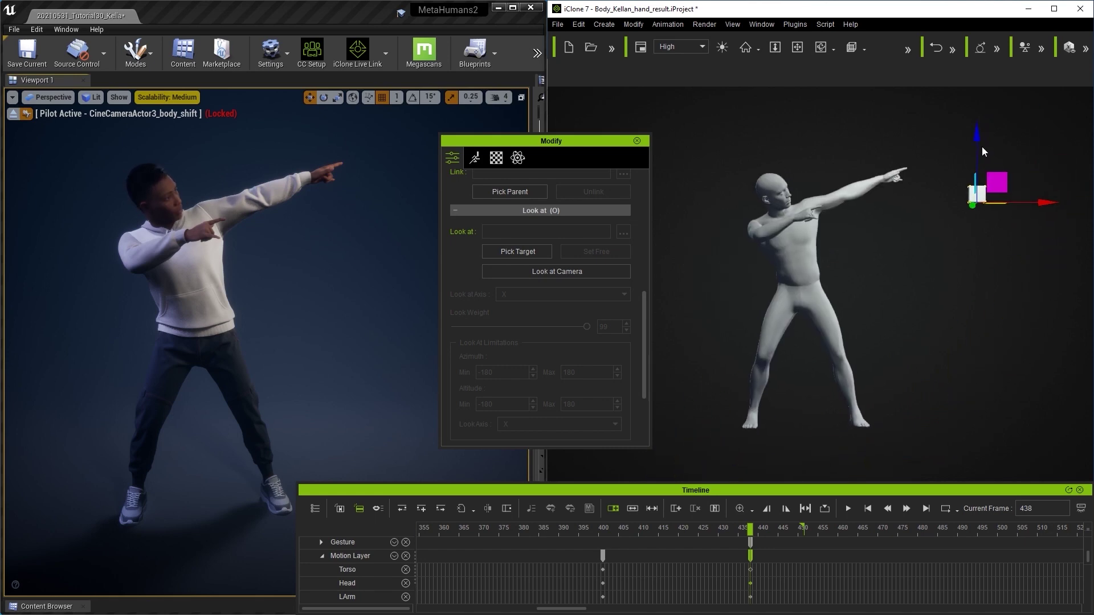